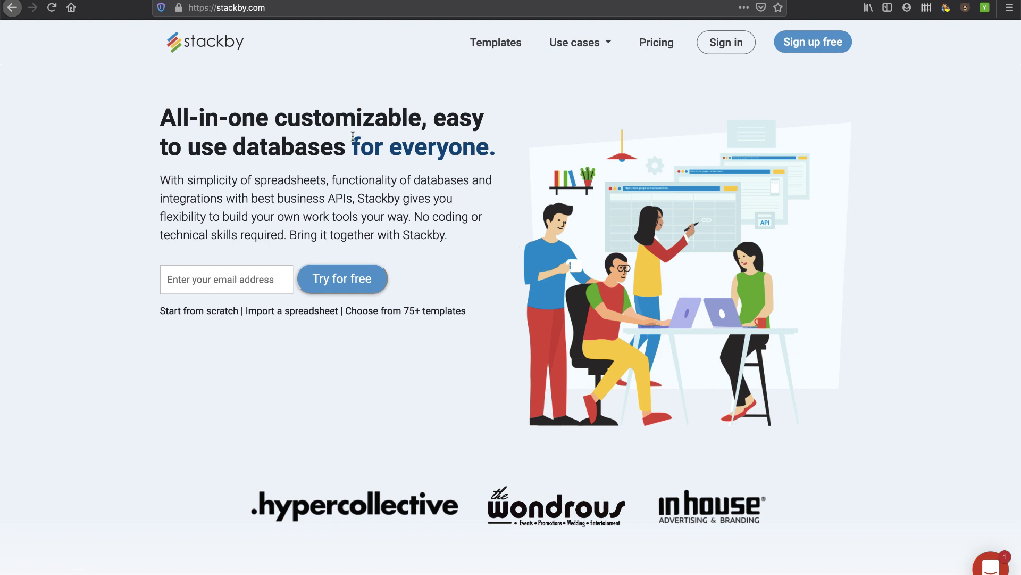
Highlight 'functionality of databases' and 'best business APIs' in the homepage hero paragraph.
left_click_drag(333, 181, 468, 183)
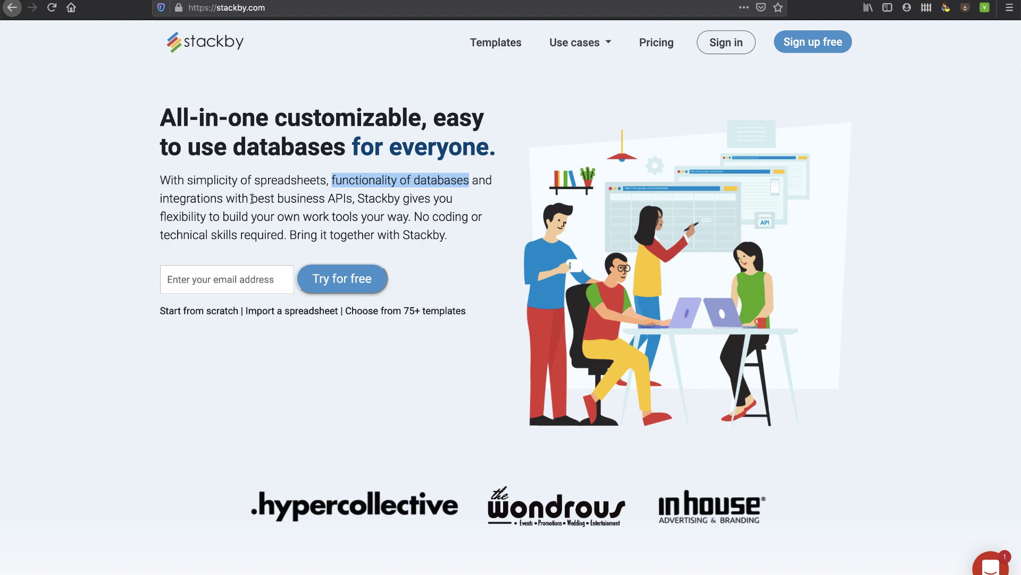
left_click_drag(252, 198, 350, 199)
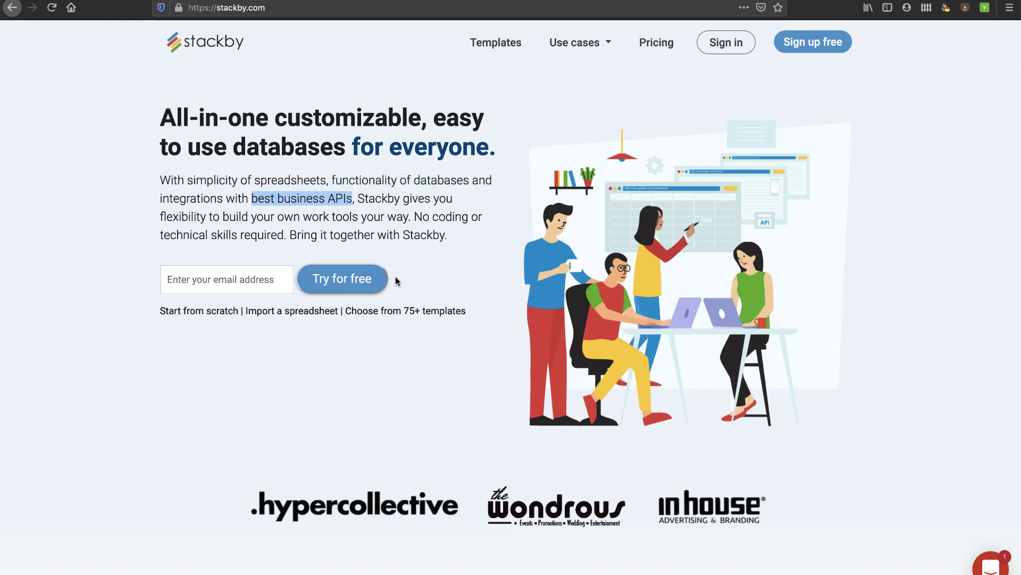
scroll(404, 292, "down", 3)
scroll(410, 303, "up", 3)
Scroll the stackby.com homepage down to the 'Connect to popular services' section.
scroll(432, 251, "down", 5)
scroll(432, 250, "down", 3)
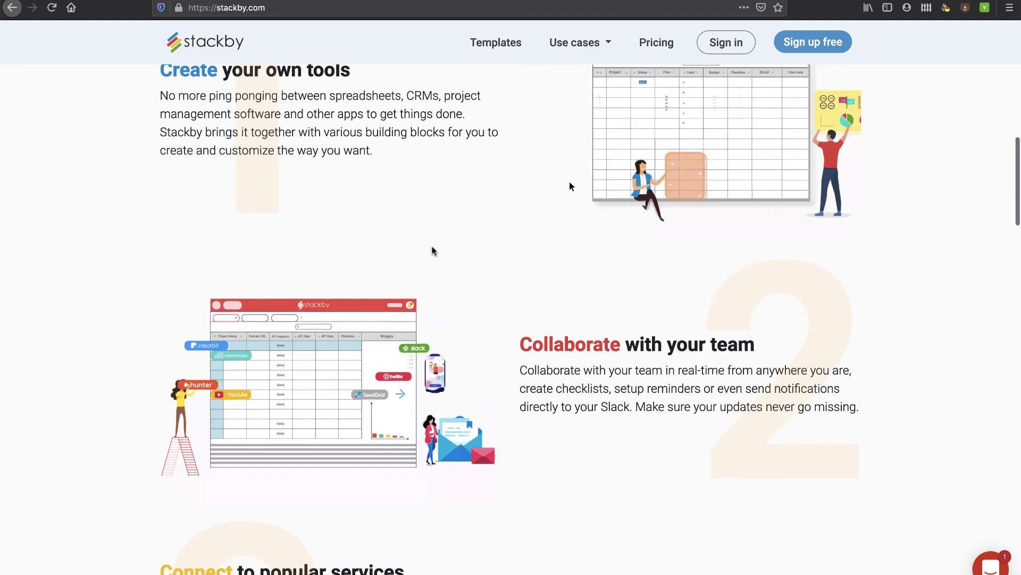
scroll(432, 251, "down", 3)
scroll(432, 250, "down", 3)
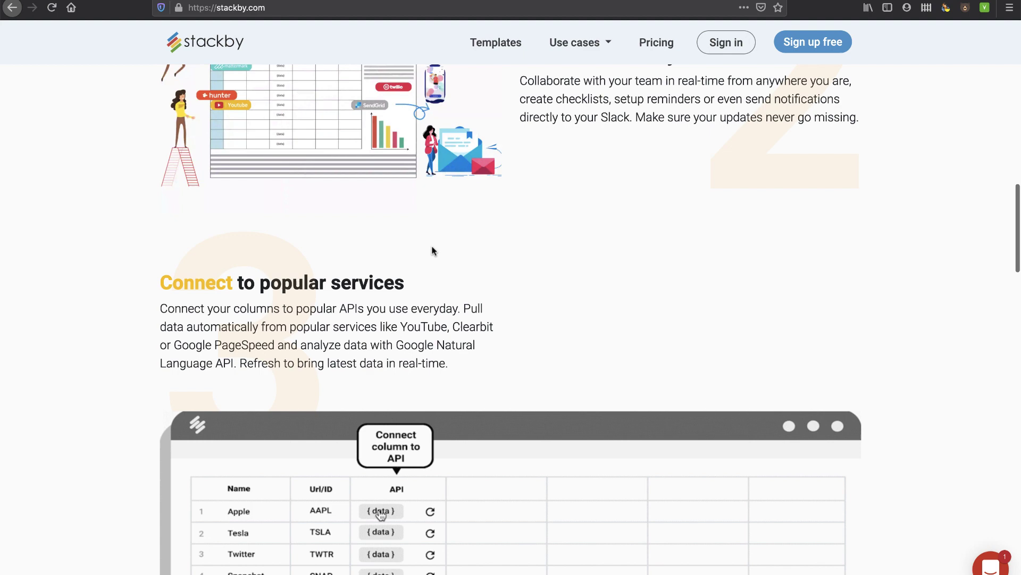
scroll(434, 250, "down", 3)
scroll(450, 314, "down", 1)
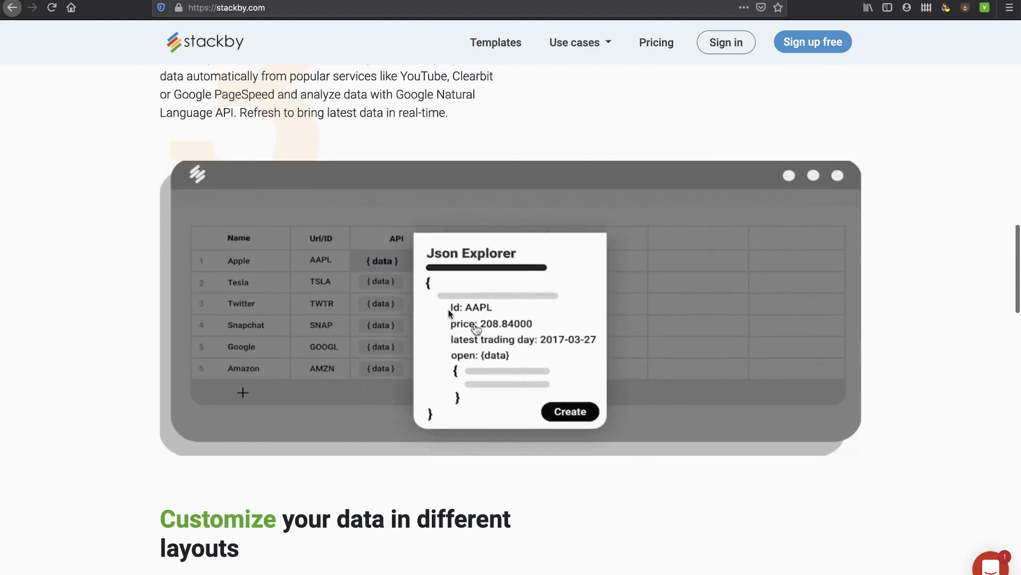
scroll(465, 367, "up", 2)
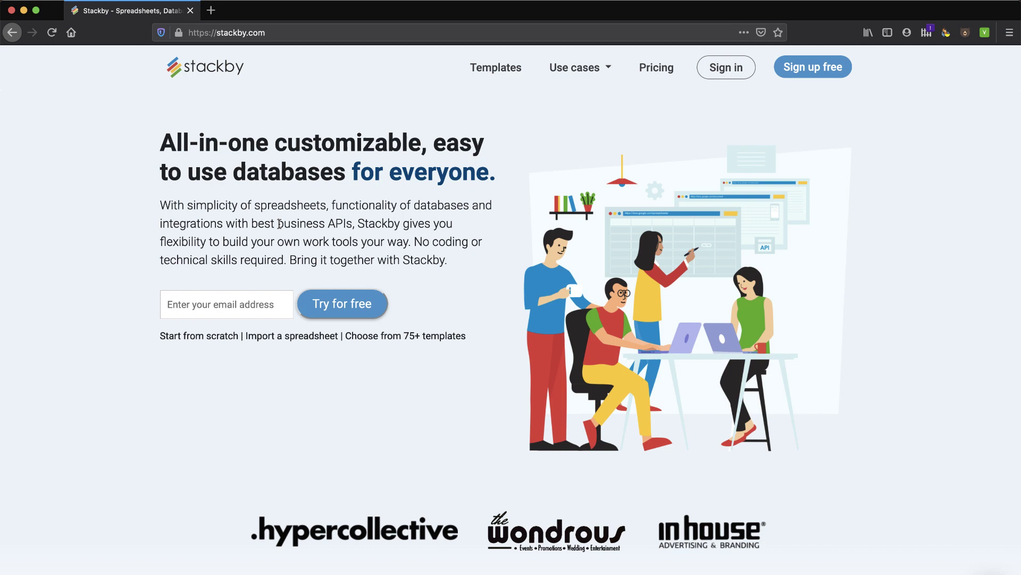
Highlight 'best business APIs' and scroll into the homepage feature sections.
left_click_drag(254, 223, 353, 225)
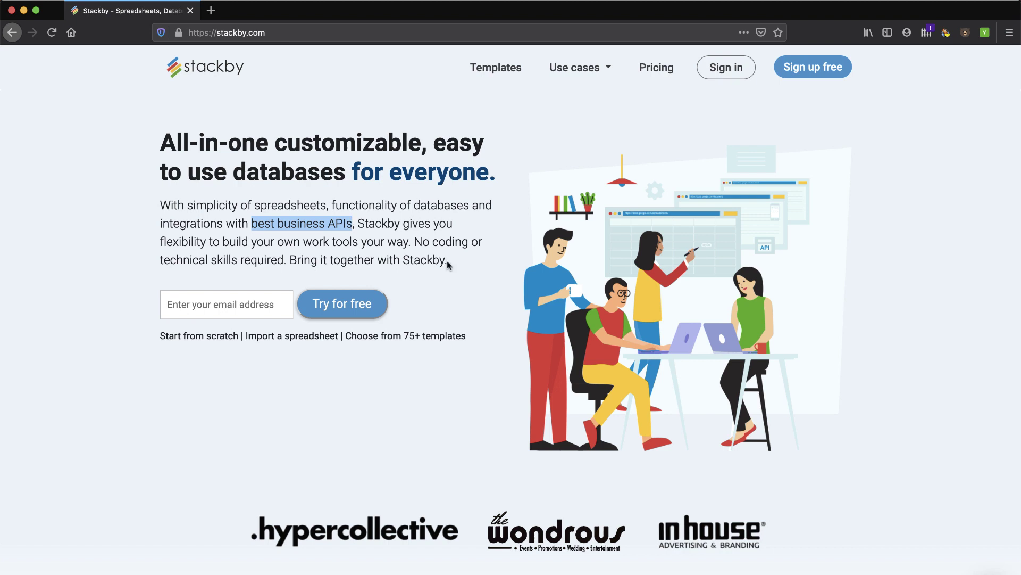
scroll(447, 264, "down", 6)
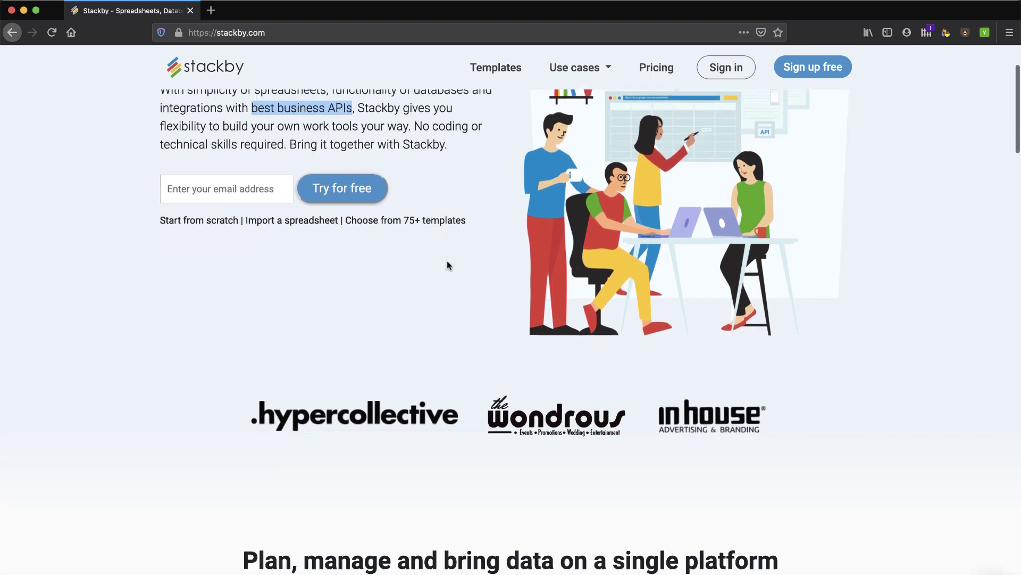
scroll(447, 263, "down", 6)
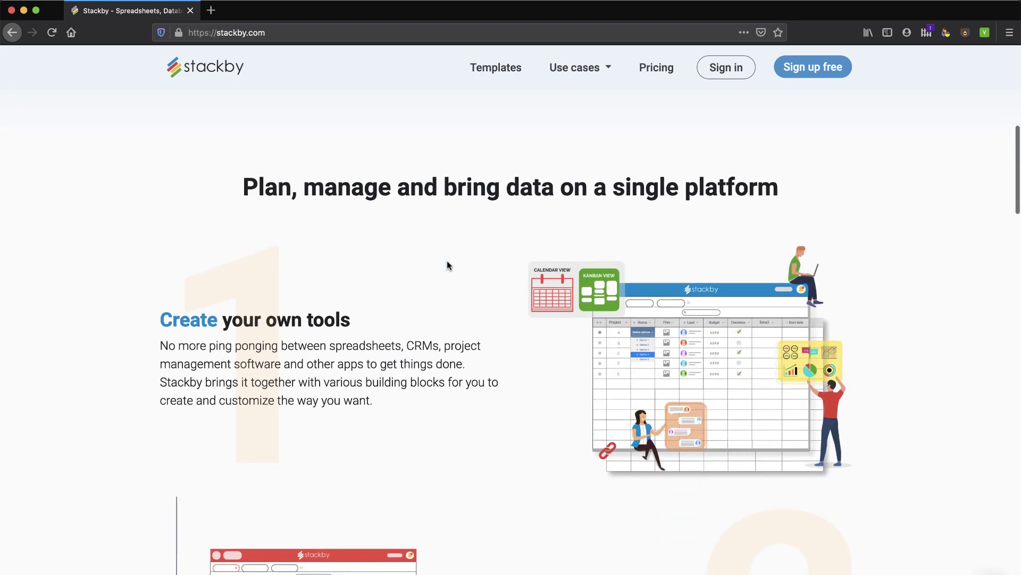
scroll(459, 318, "down", 5)
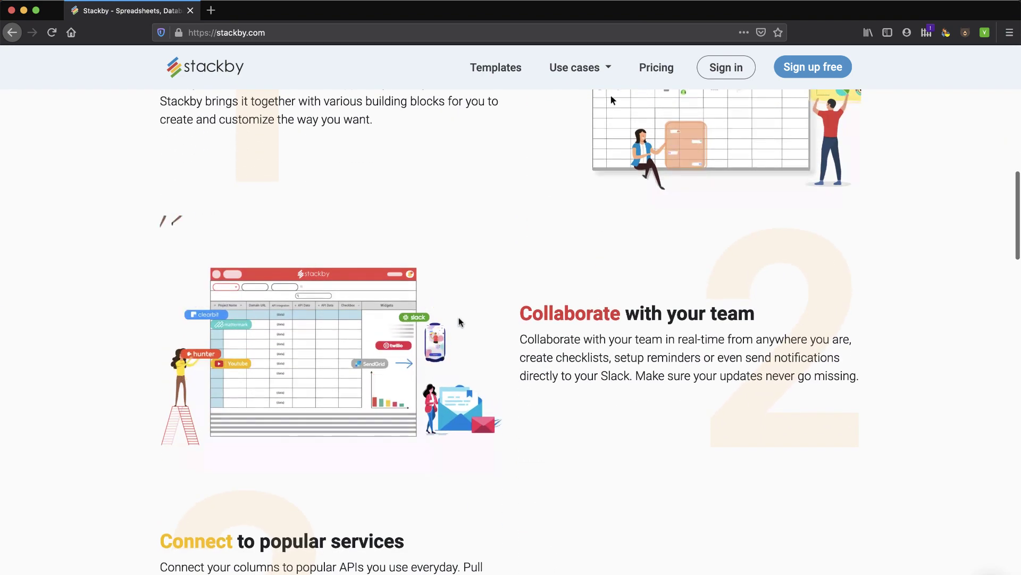
Scroll past the Customize your data layouts section and go to the Templates gallery.
scroll(458, 318, "down", 4)
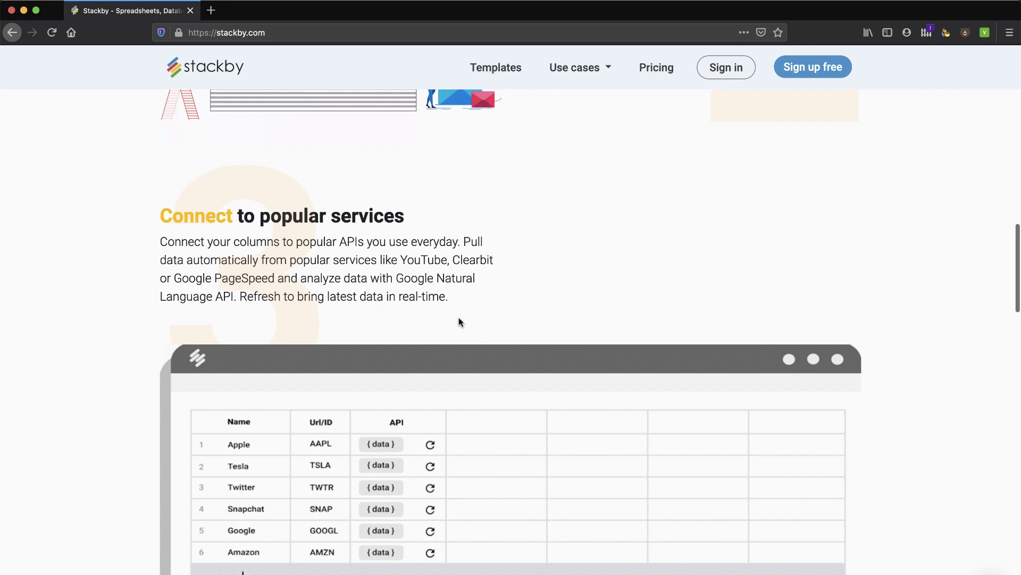
scroll(643, 316, "down", 2)
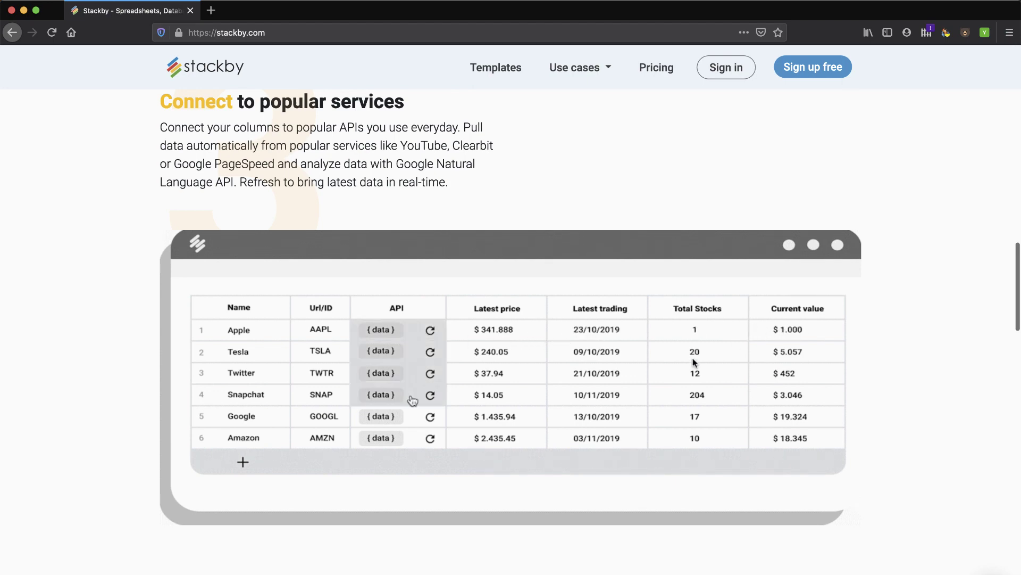
scroll(656, 398, "down", 5)
scroll(655, 398, "down", 5)
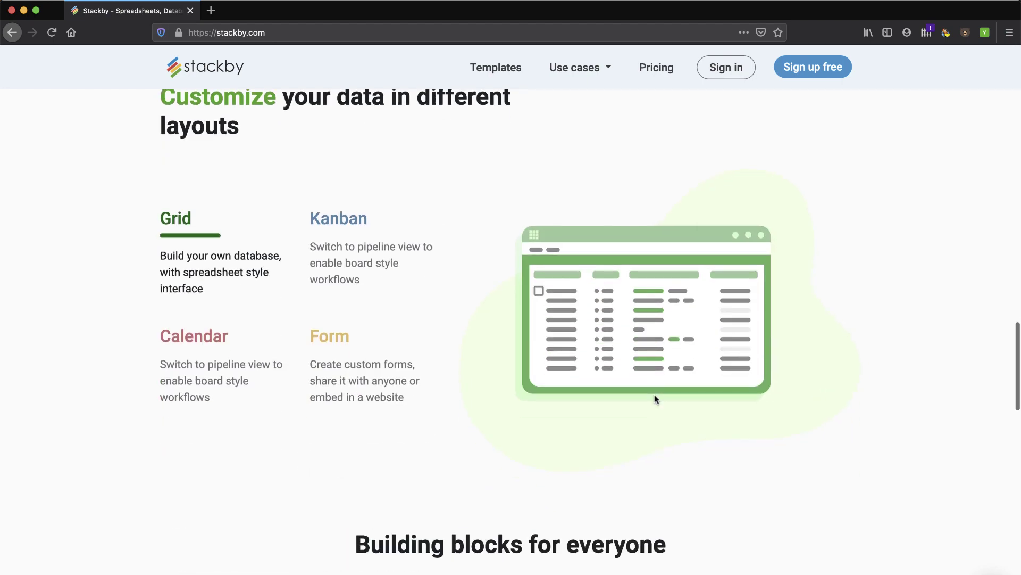
scroll(387, 276, "up", 5)
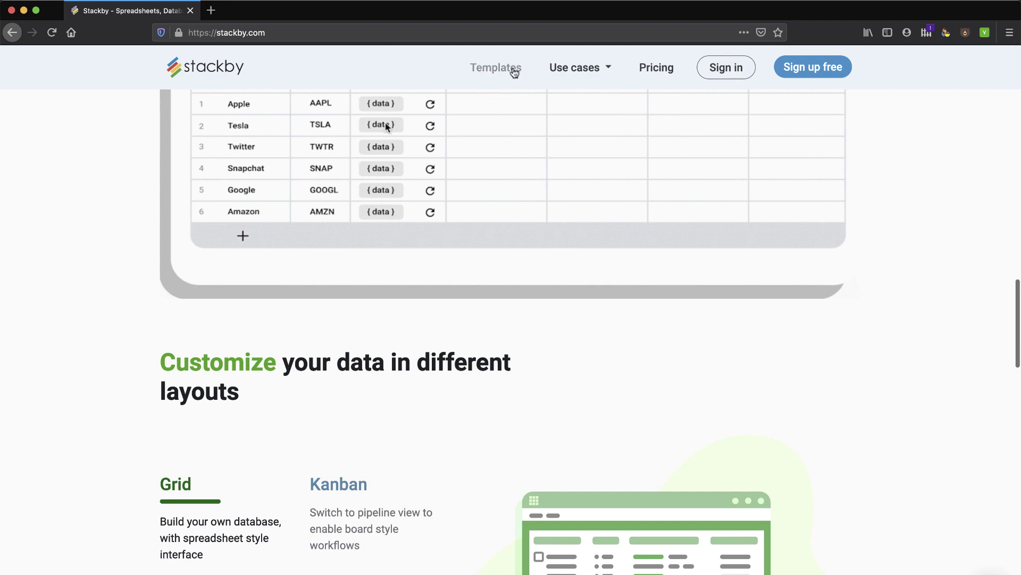
left_click(514, 73)
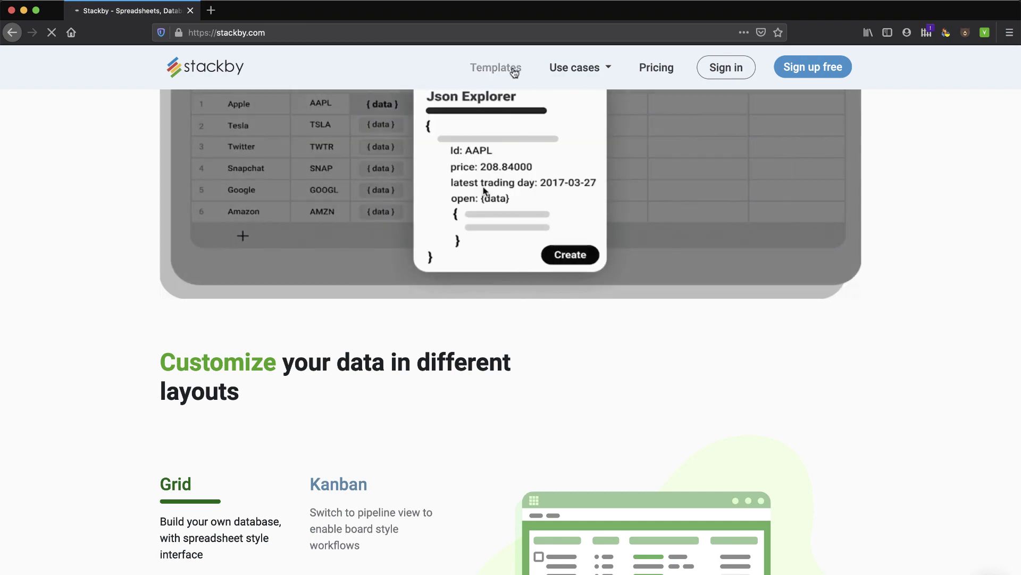
Open the User Feedback Tracker template page and scroll to its embedded sample table.
scroll(503, 252, "down", 4)
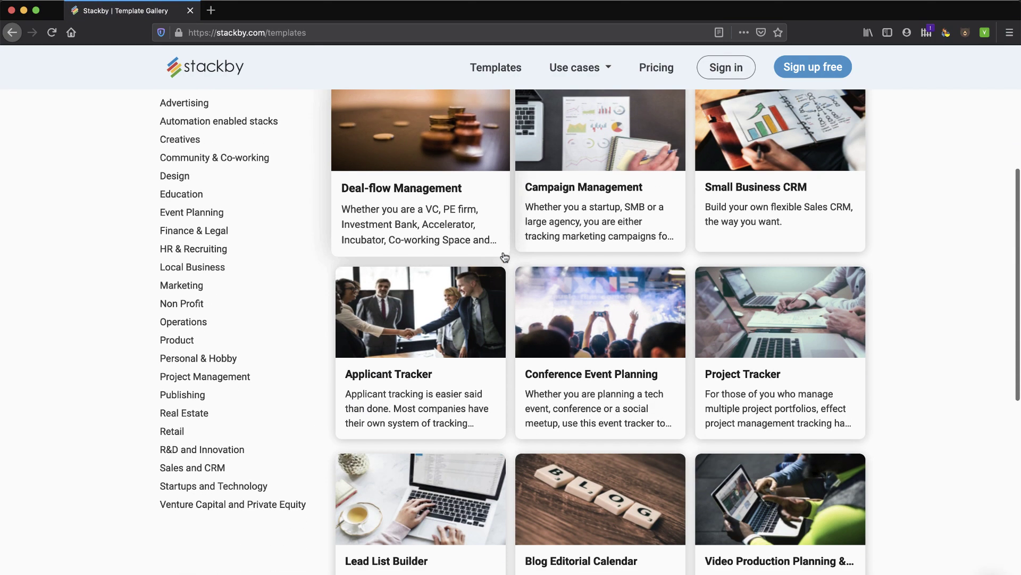
scroll(504, 257, "down", 6)
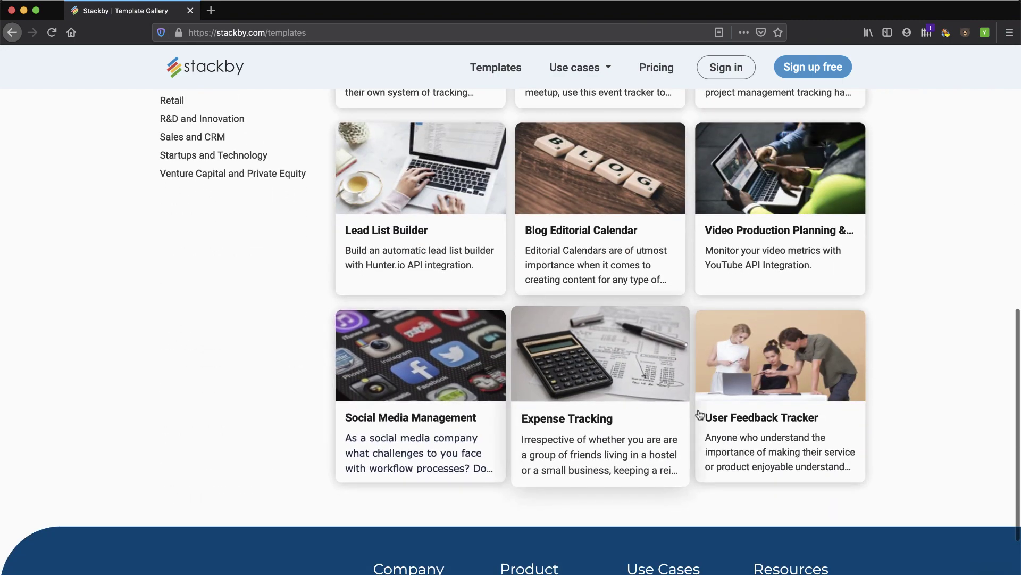
left_click(735, 419)
scroll(733, 419, "down", 5)
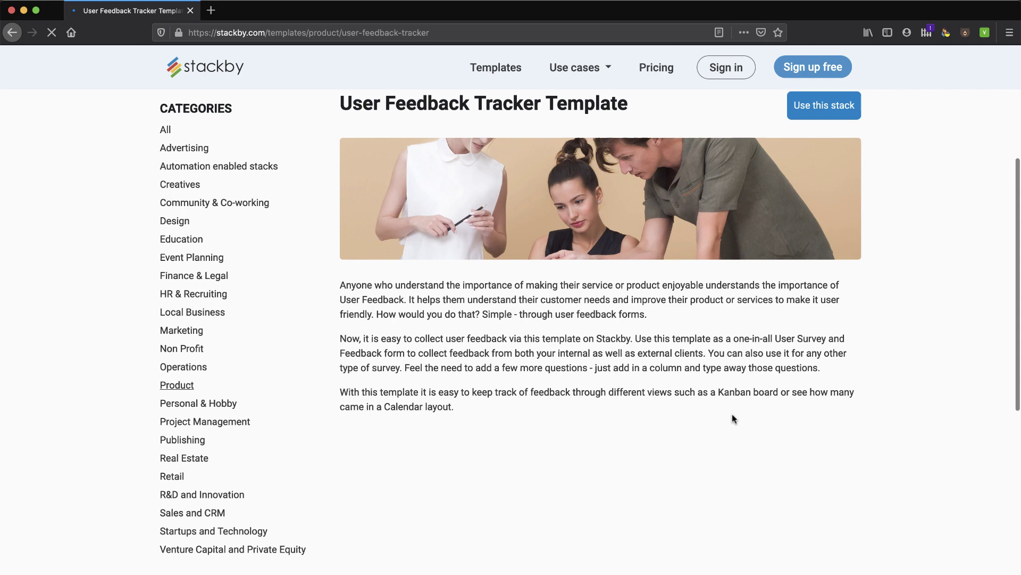
scroll(733, 419, "down", 1)
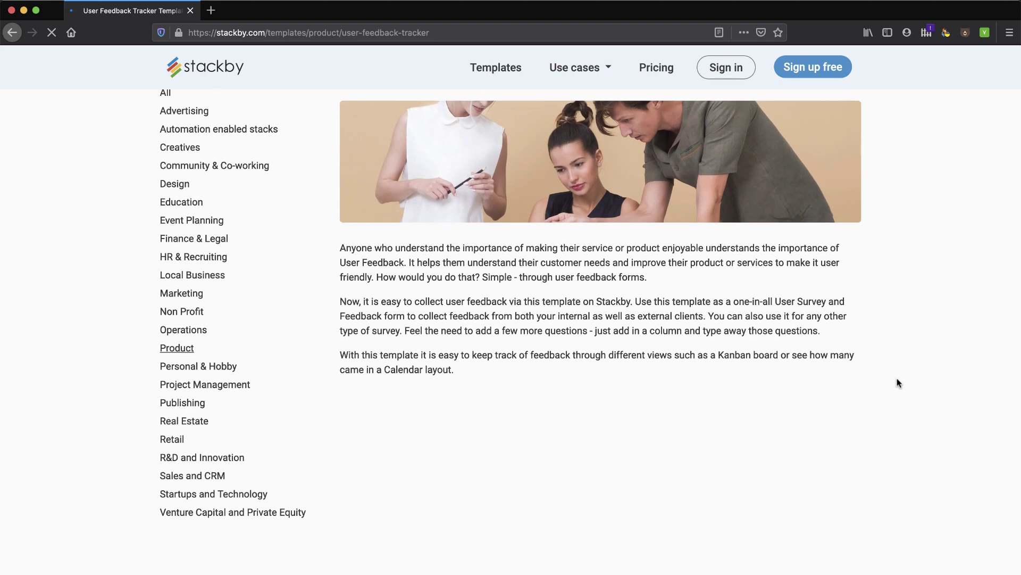
scroll(897, 383, "down", 3)
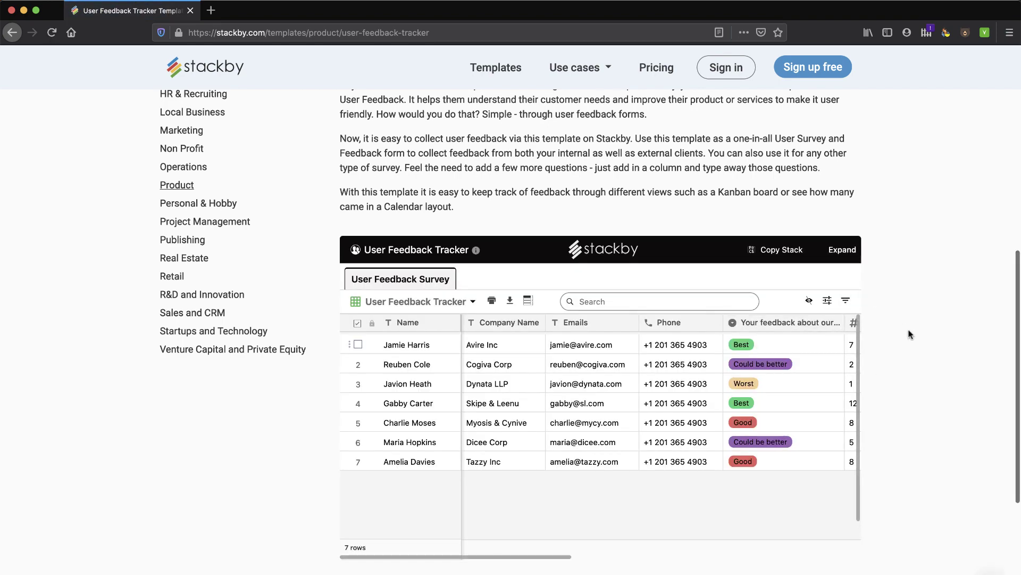
scroll(910, 335, "down", 1)
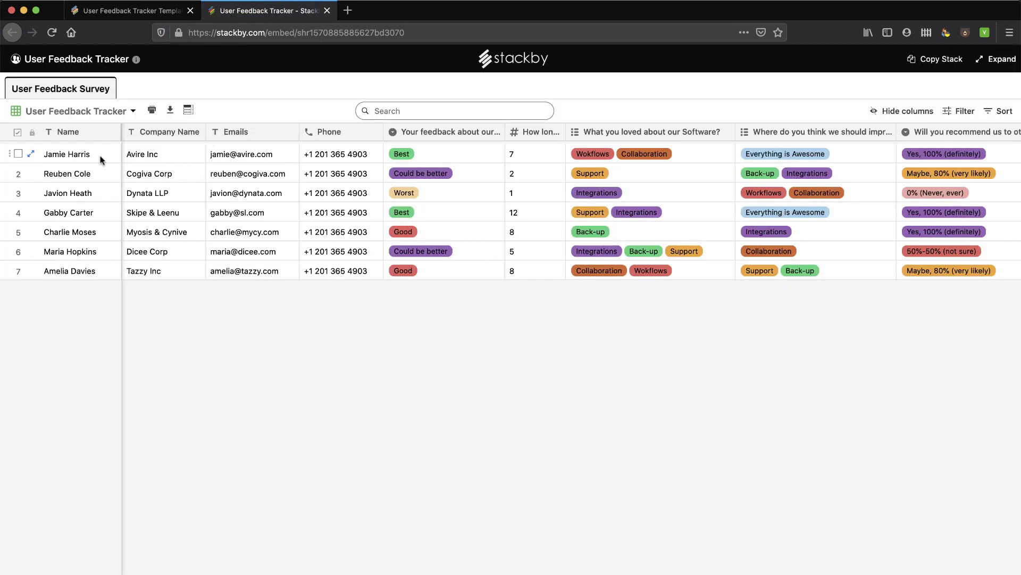
View the Feedback Category and User Feedback Survey Form views, then return to the grid.
left_click(135, 110)
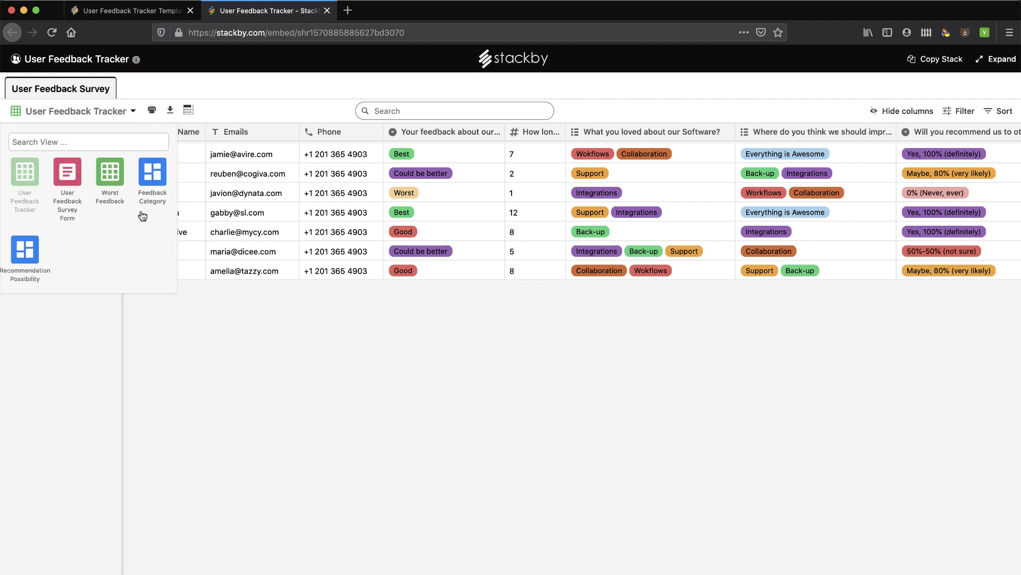
left_click(192, 388)
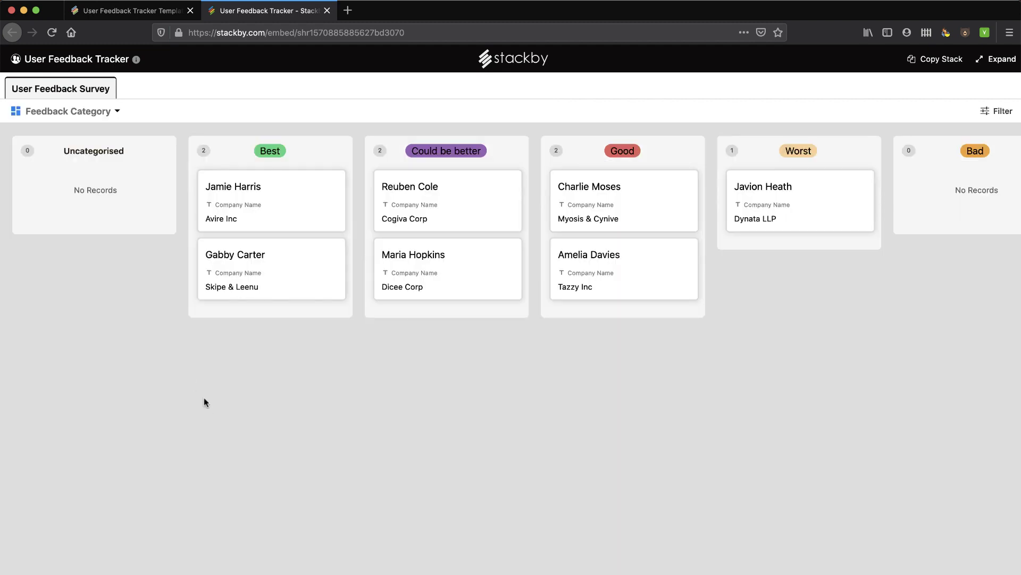
left_click(117, 111)
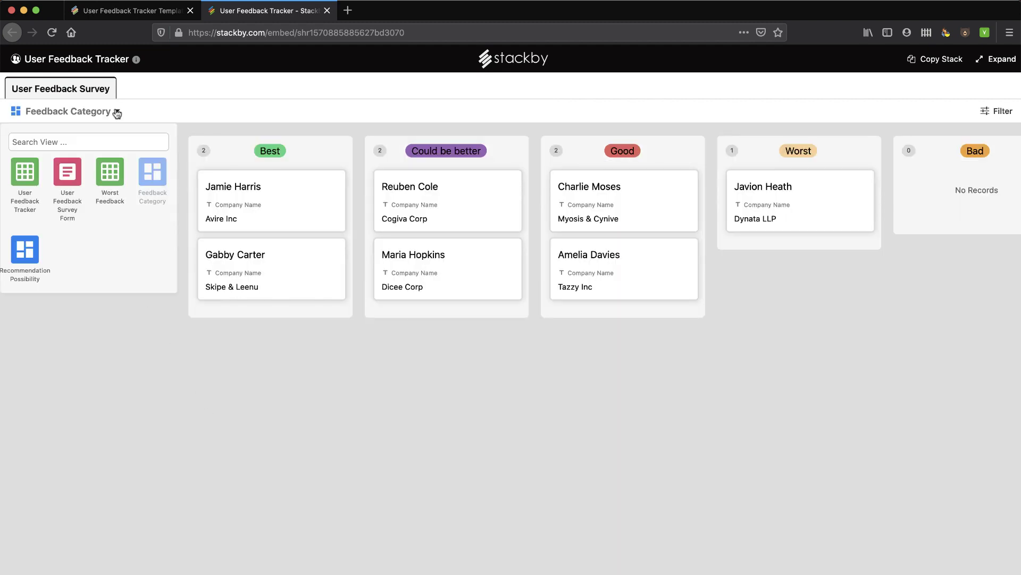
left_click(69, 175)
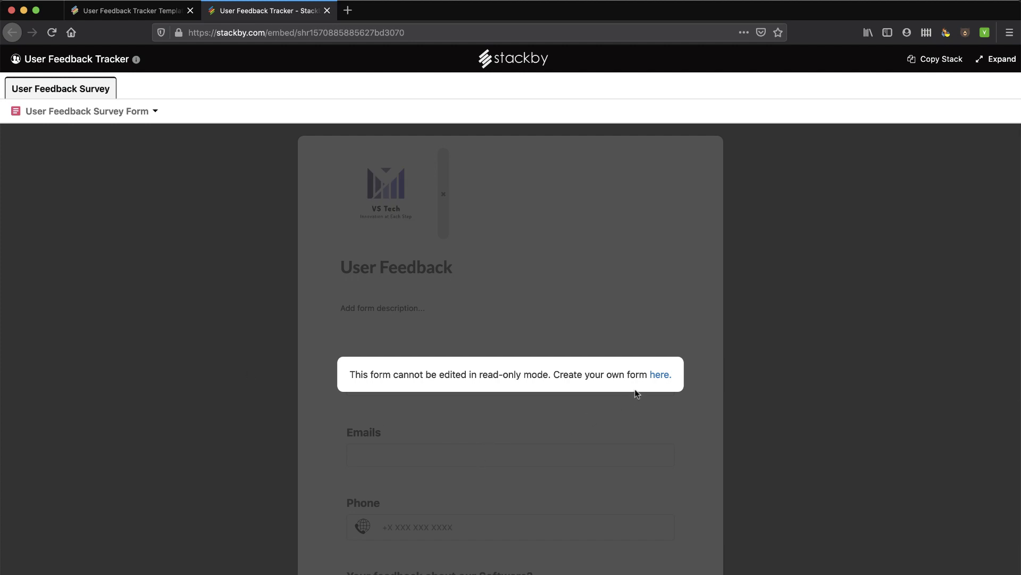
left_click(151, 119)
left_click(25, 172)
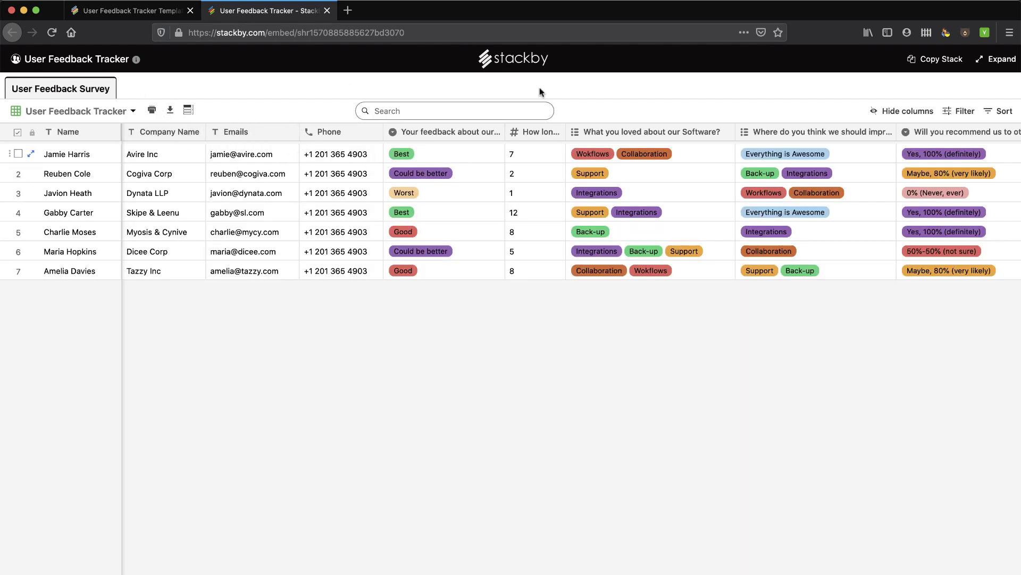
Scan the grid sideways, then close the sample stack tab to return to the template page.
scroll(841, 185, "right", 3)
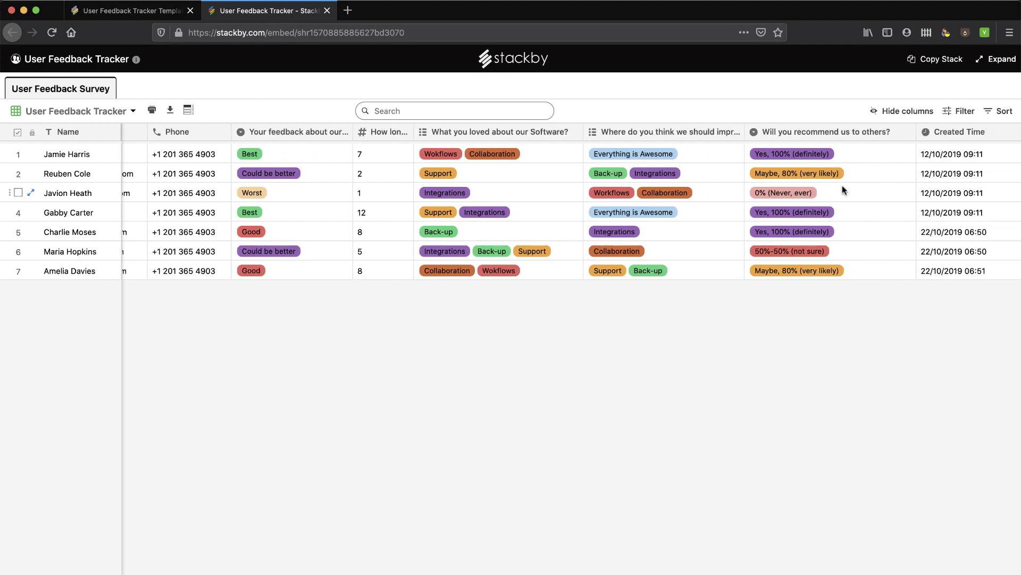
scroll(841, 186, "left", 3)
scroll(842, 185, "right", 3)
scroll(842, 185, "left", 3)
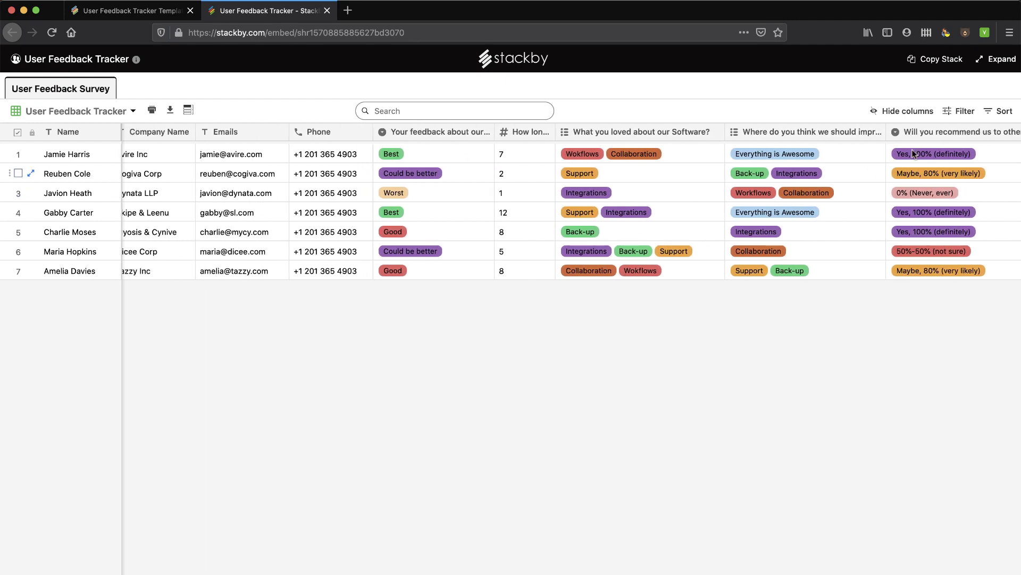
left_click(327, 12)
scroll(564, 204, "up", 10)
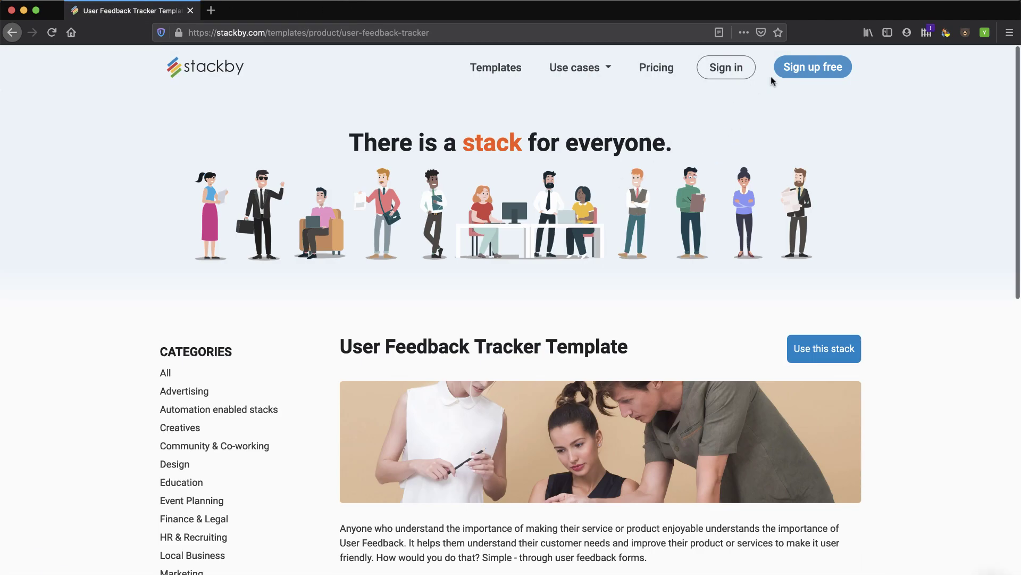
On the free sign-up page, enter the user's first name, last name and e-mail address.
left_click(811, 70)
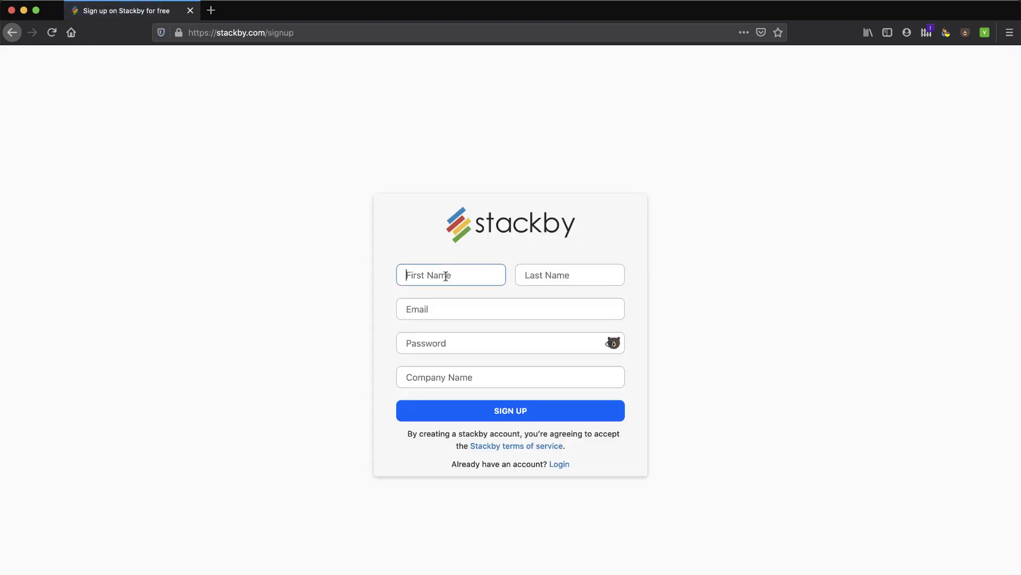
key("Tab")
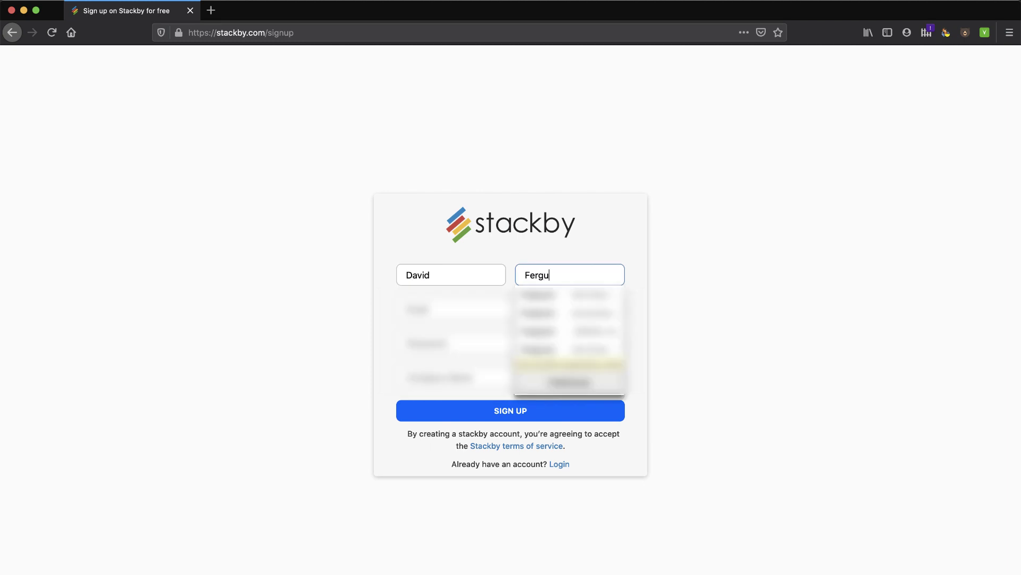
key("Tab")
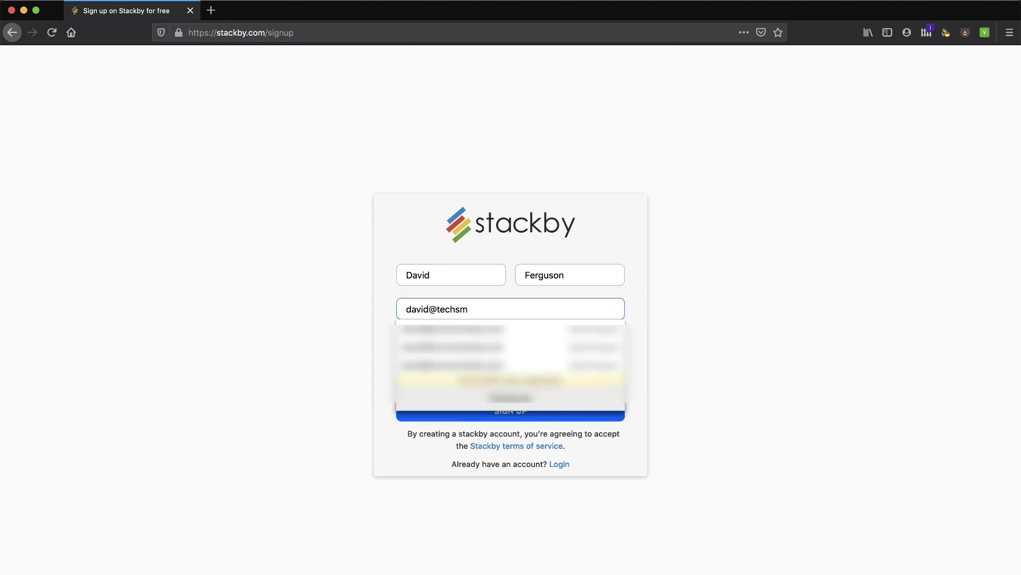
key("Tab")
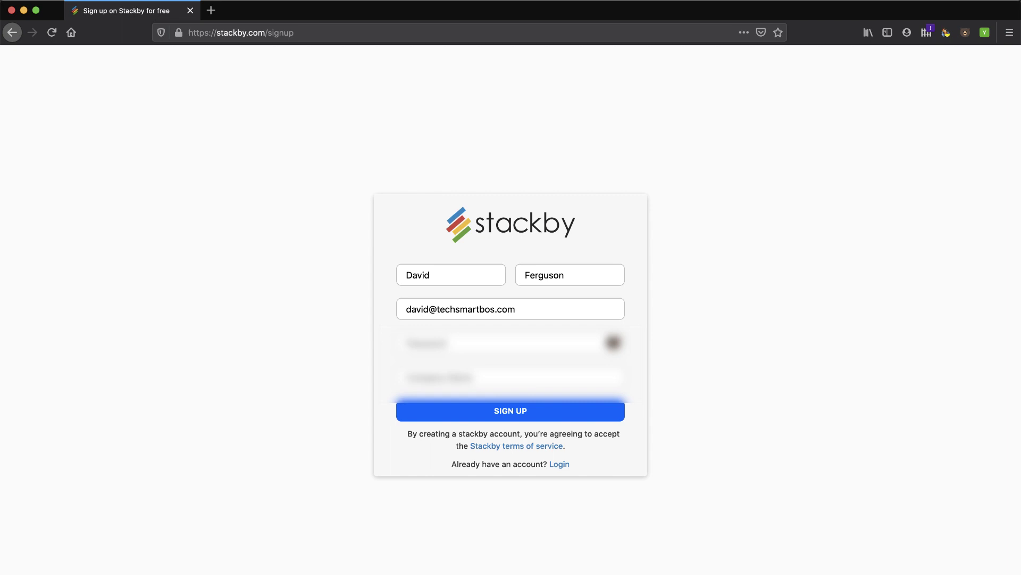
Correct the e-mail domain typo, enter the account password and begin the company name.
left_click(492, 309)
type("s")
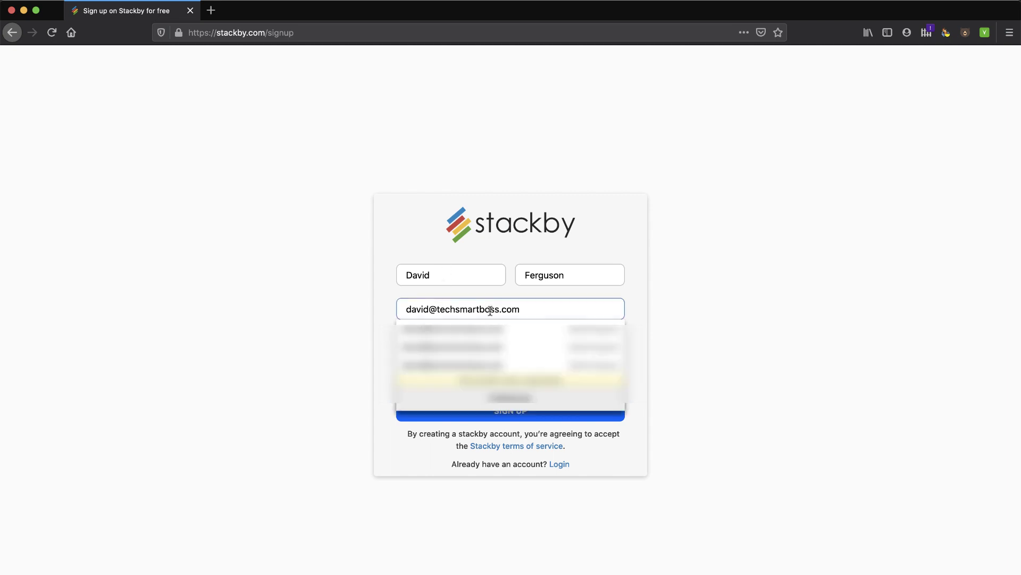
left_click(422, 338)
type("•••")
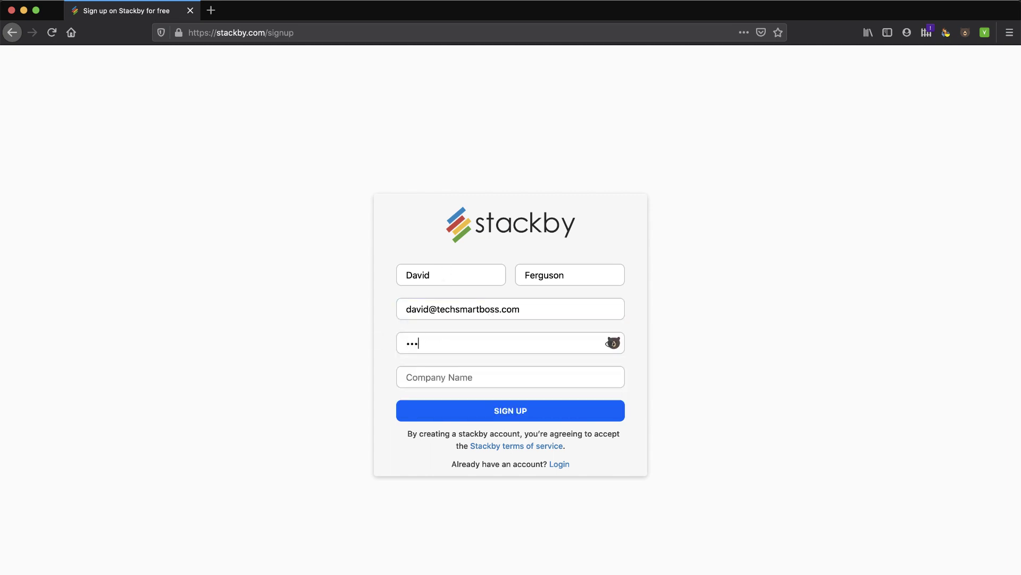
left_click(426, 370)
type("Tech Smart Boss")
Submit the sign-up form and choose Run your business as the planned use.
left_click(519, 410)
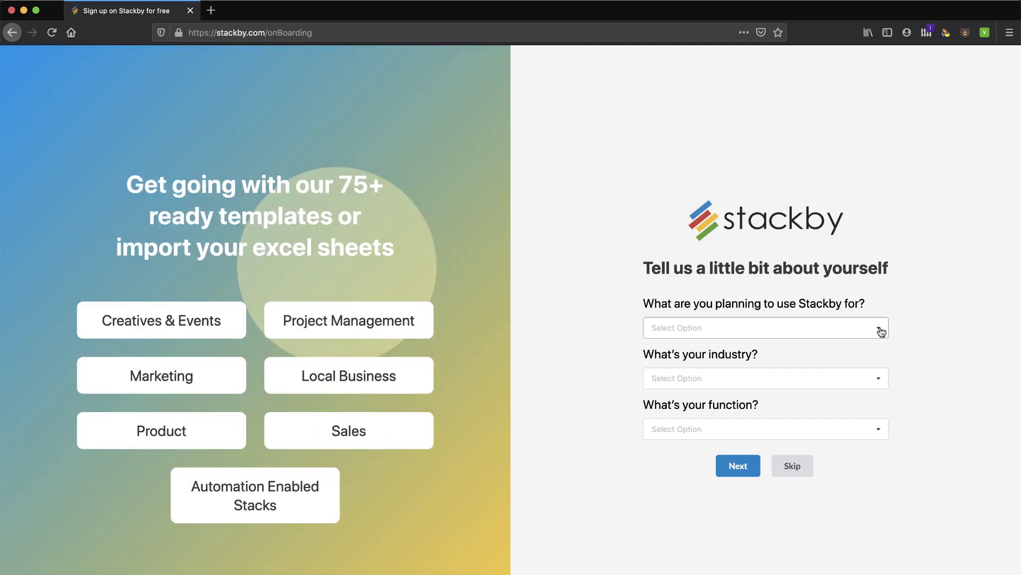
left_click(881, 331)
left_click(812, 350)
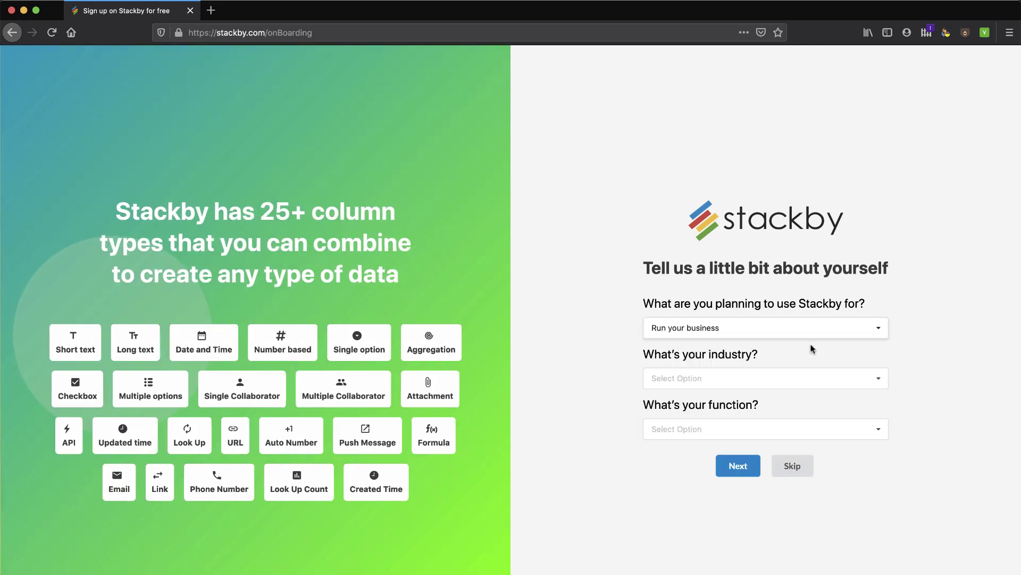
Set the industry to Technology and the function to Management, then continue to the dashboard.
left_click(811, 378)
scroll(759, 462, "down", 5)
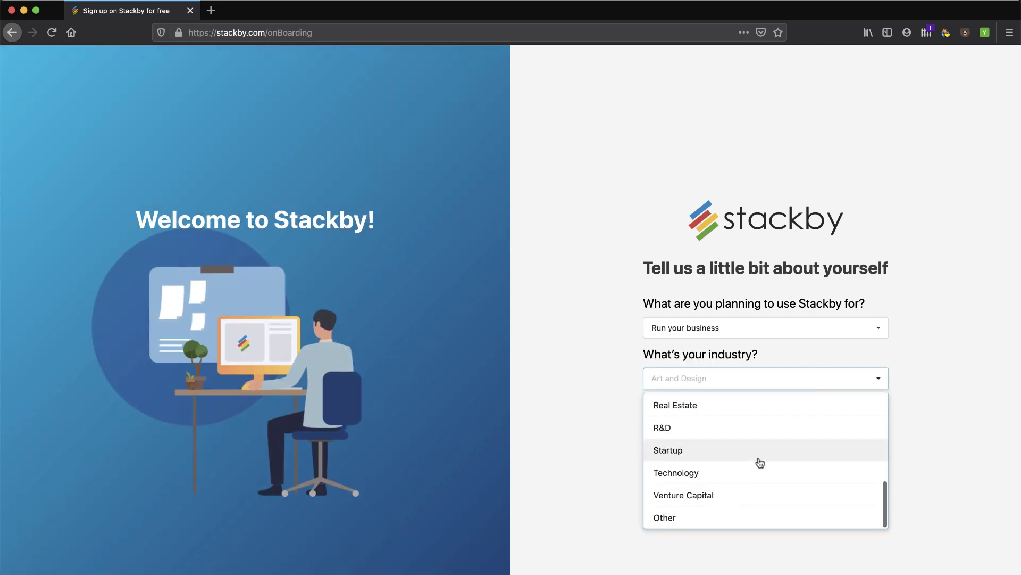
left_click(760, 471)
left_click(757, 430)
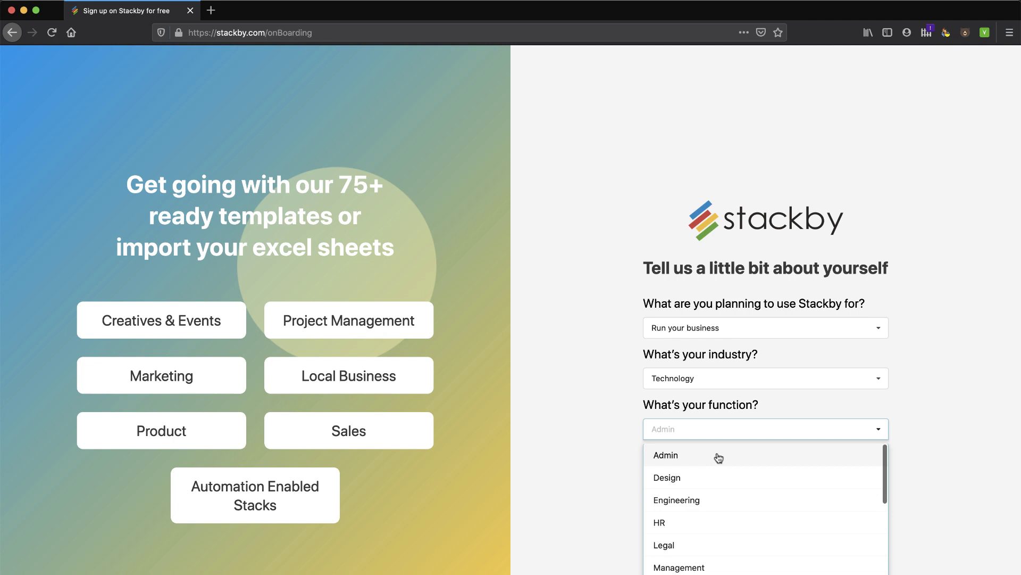
left_click(676, 566)
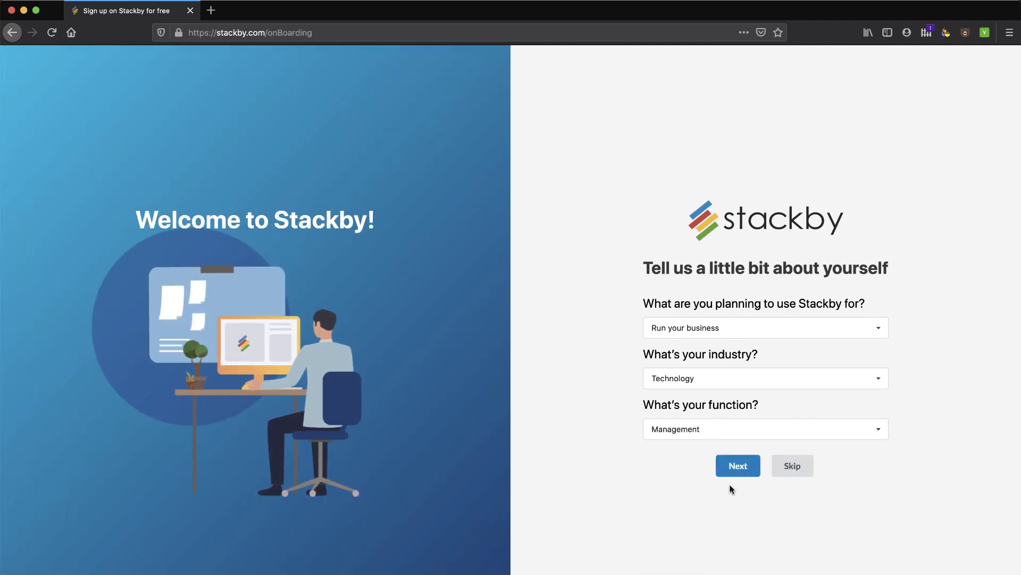
left_click(737, 466)
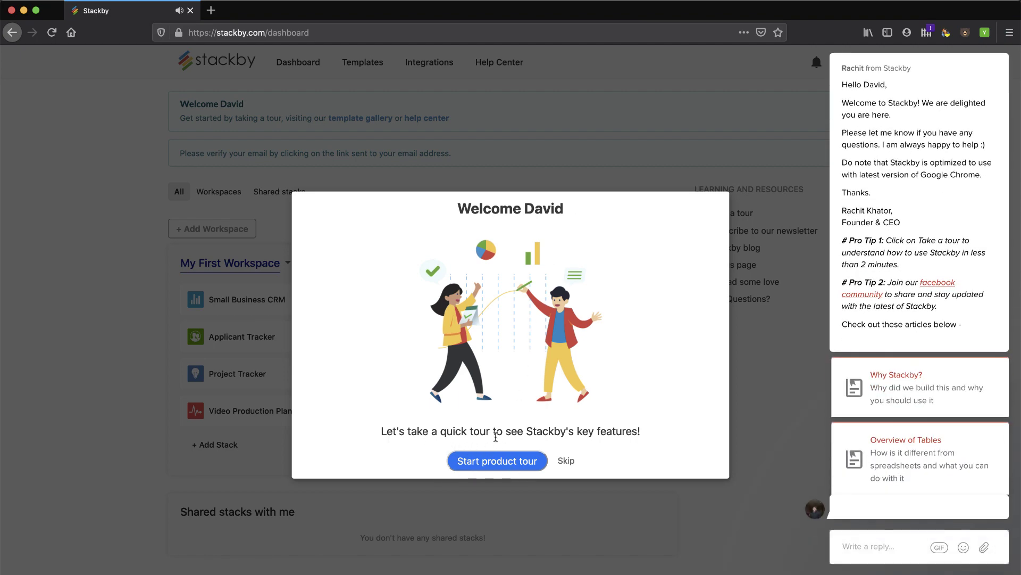
Skip the welcome product tour and close the Intercom support chat panel.
left_click(566, 461)
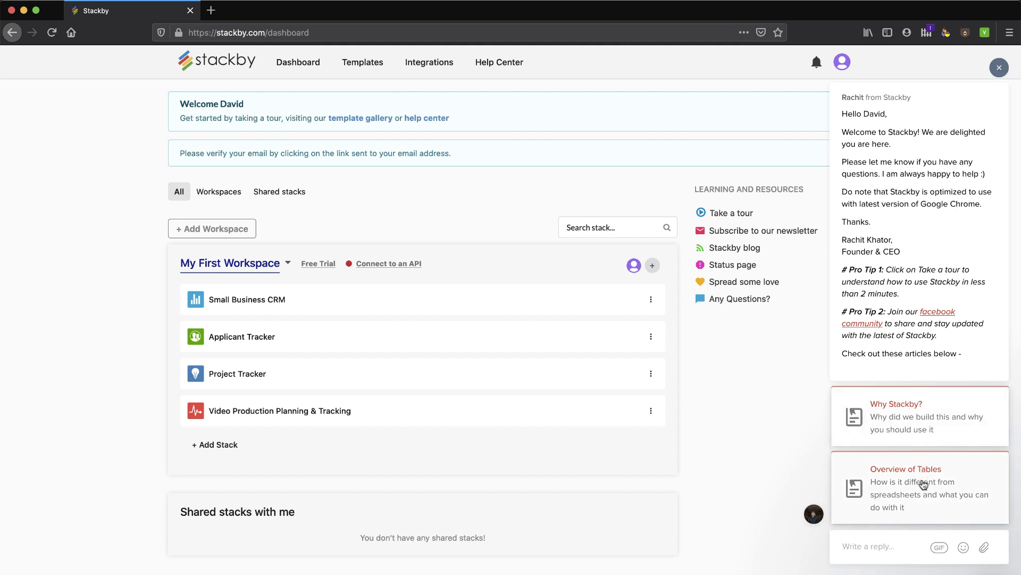
left_click(999, 68)
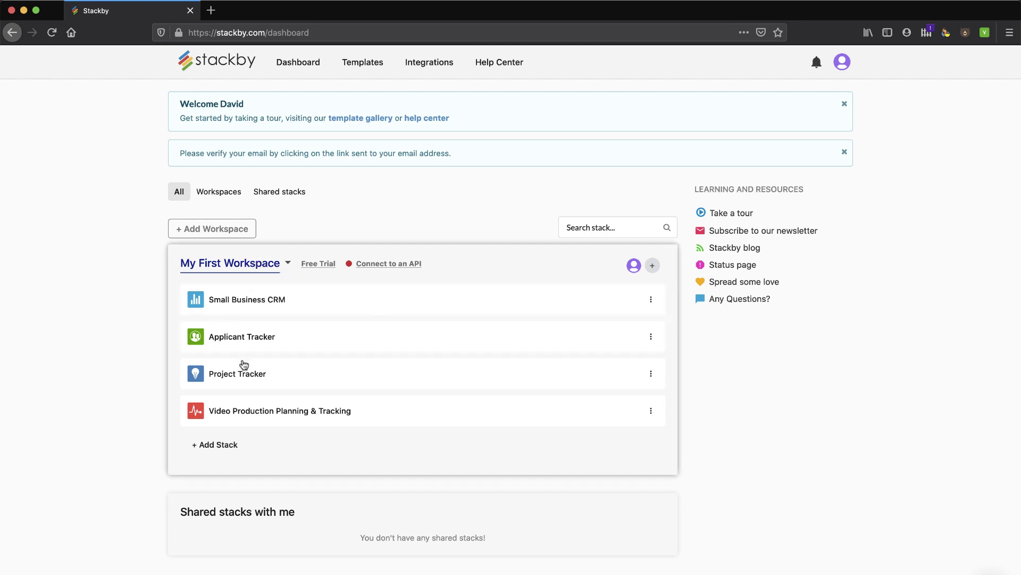
left_click(287, 263)
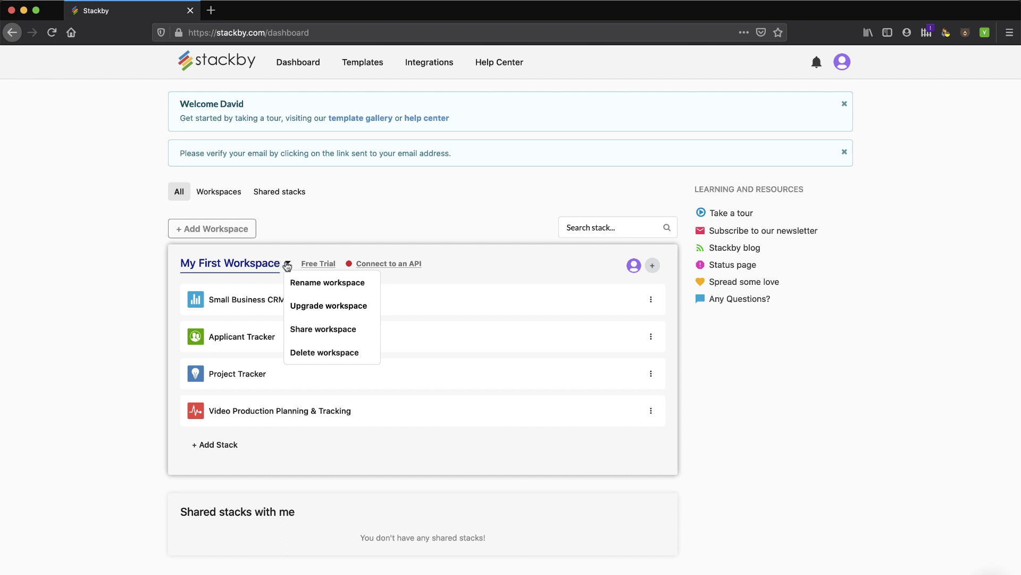
left_click(122, 271)
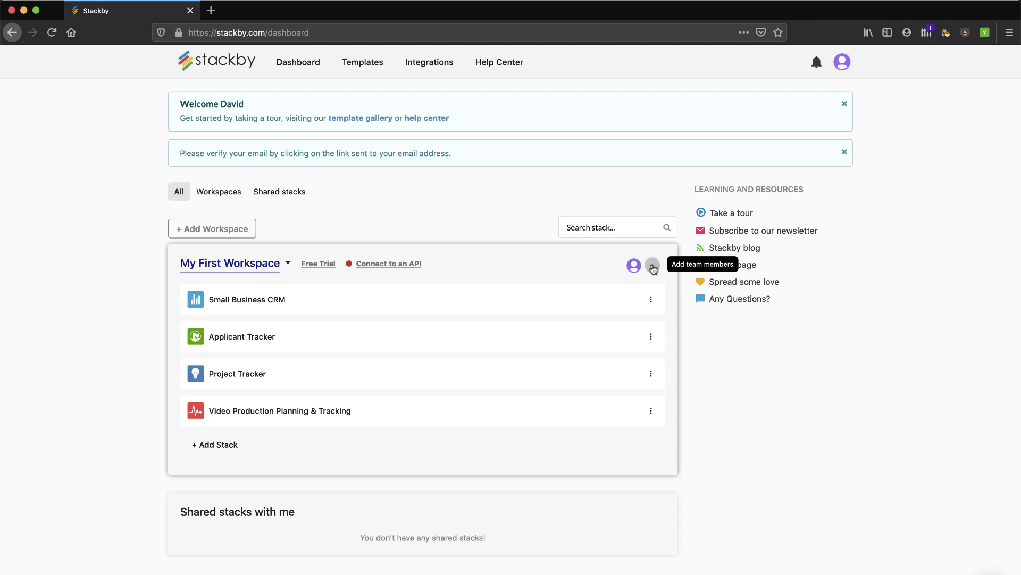
left_click(653, 266)
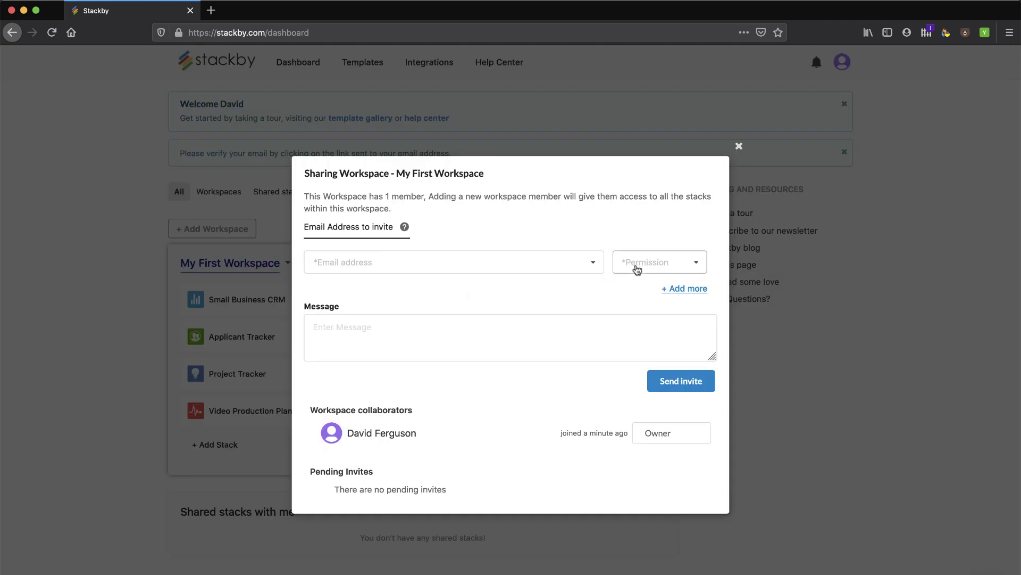
left_click(636, 268)
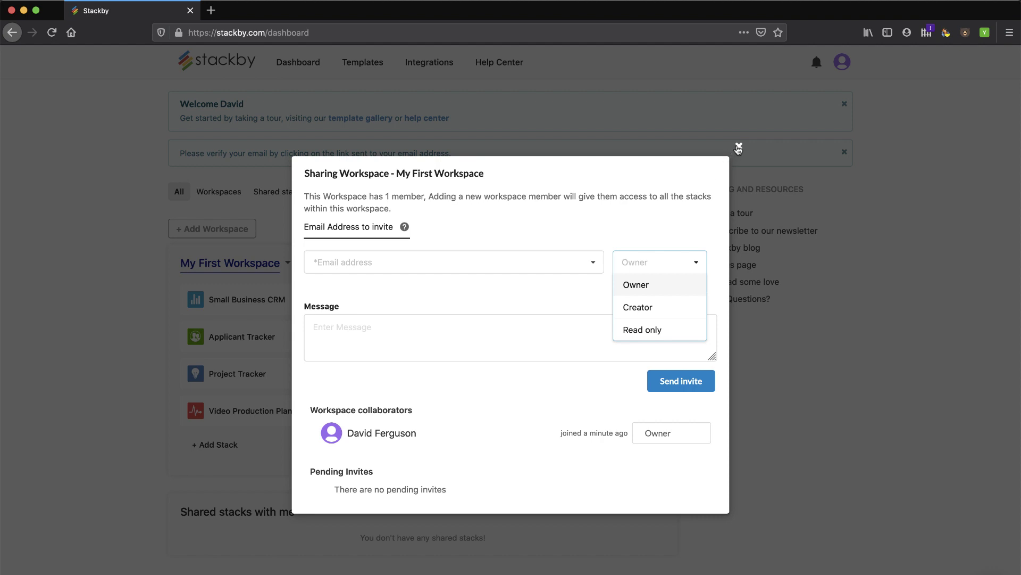
left_click(739, 147)
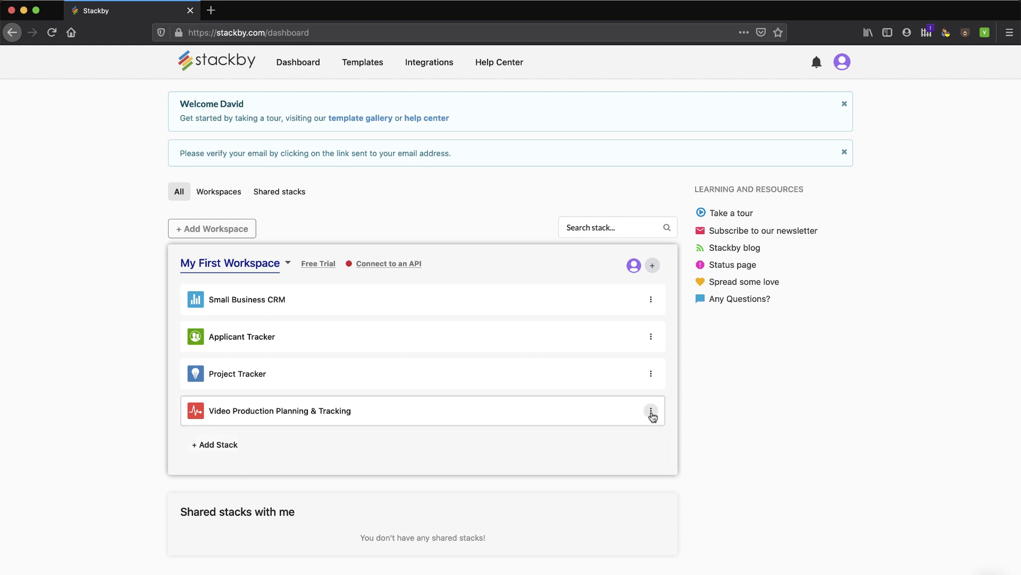
Review the invite permission levels in the Video Production stack's Share dialog, then close it.
left_click(651, 411)
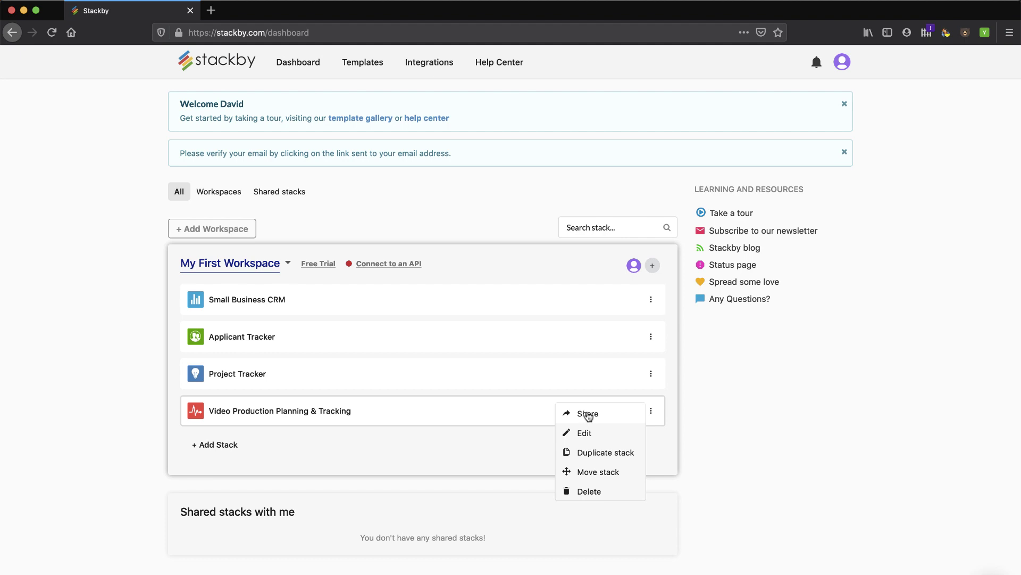
left_click(588, 415)
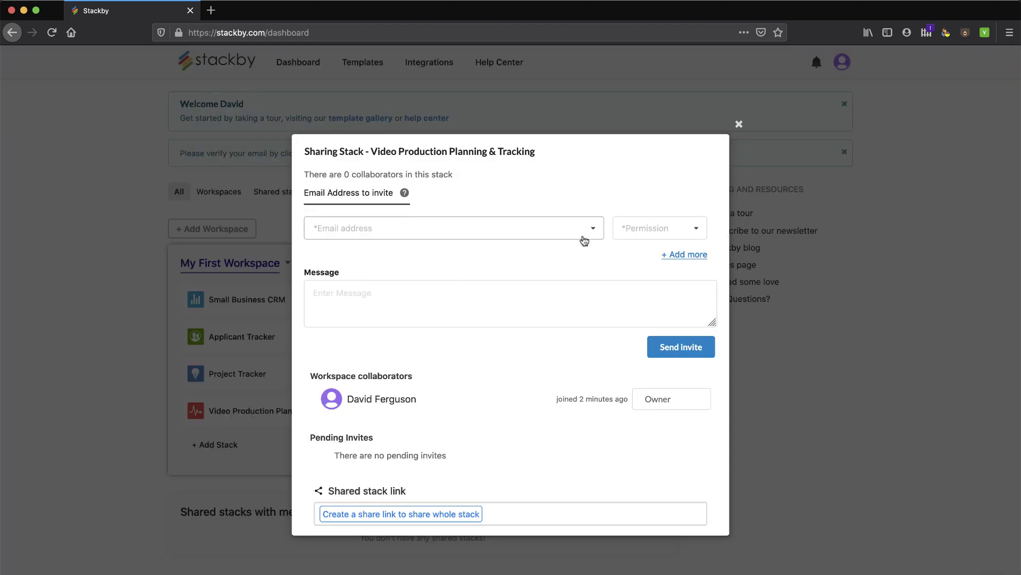
left_click(594, 232)
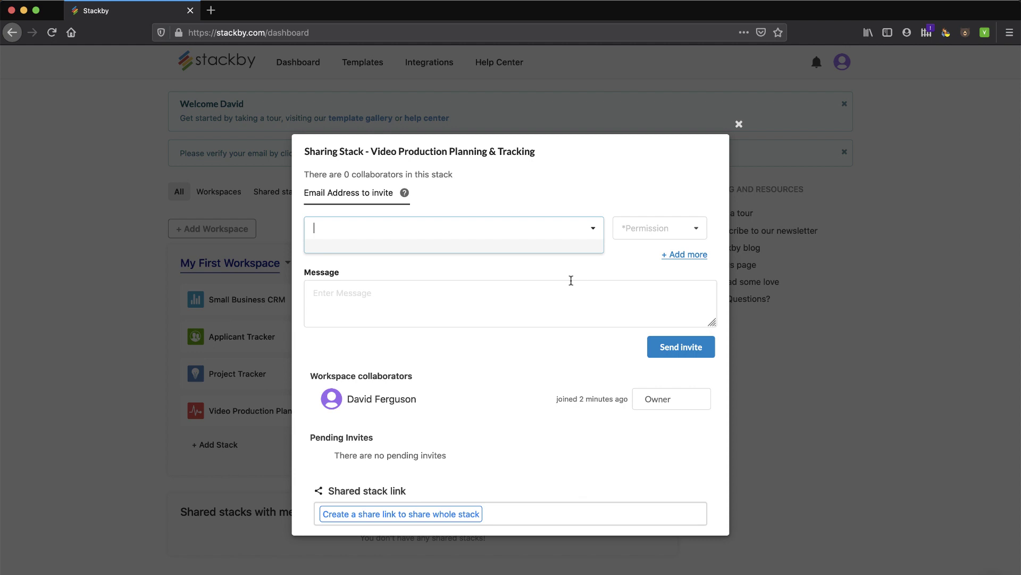
left_click(596, 231)
left_click(696, 232)
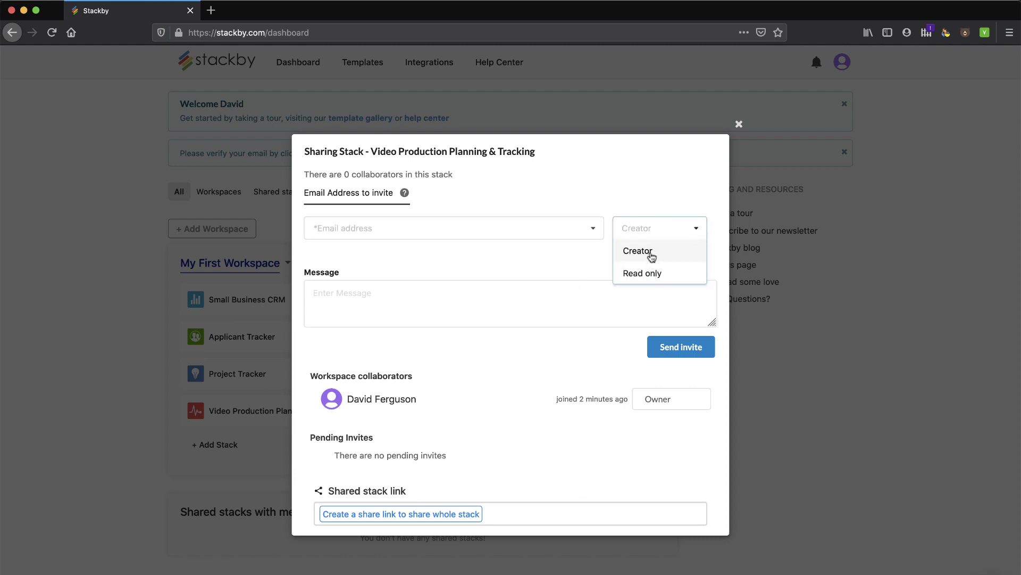
left_click(739, 124)
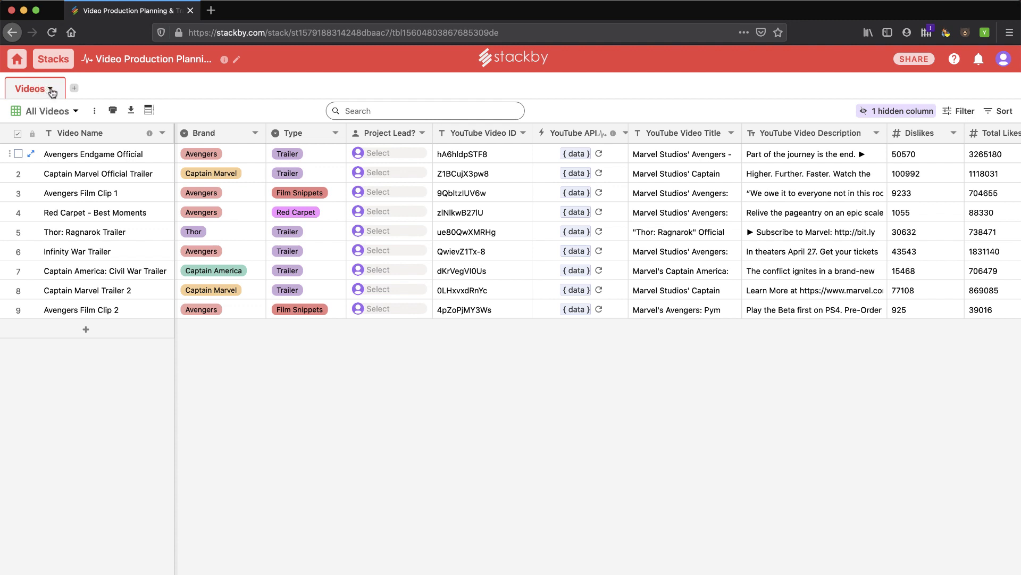
Look at the Videos table options menu and dismiss it.
left_click(51, 89)
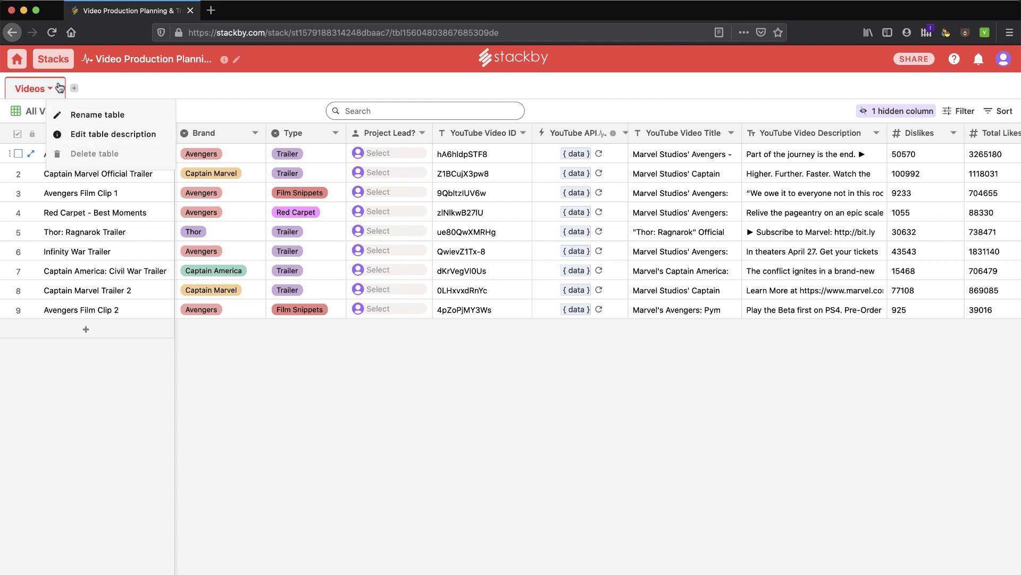
left_click(57, 87)
left_click(58, 87)
left_click(101, 93)
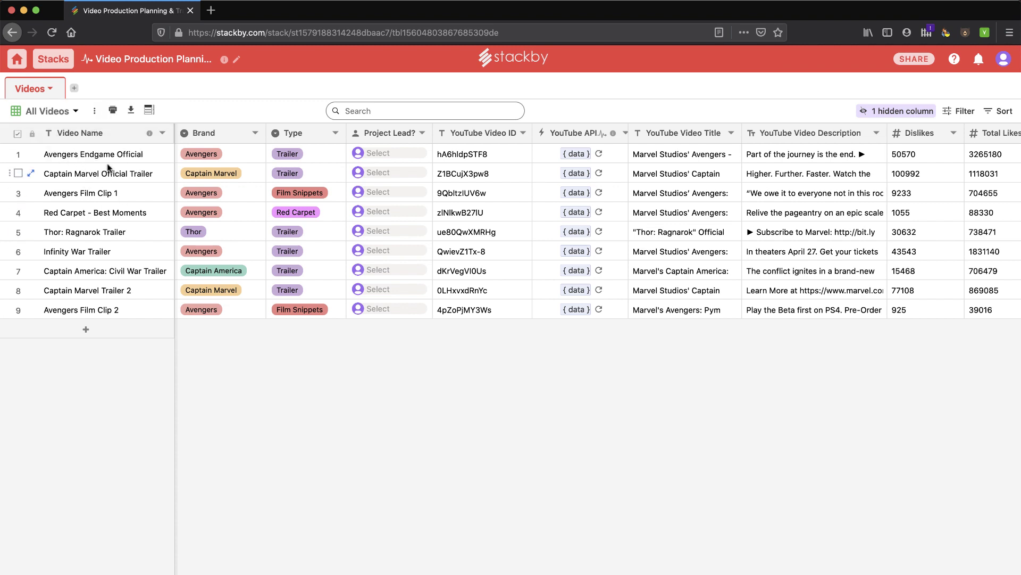
Check row 1's Brand and Type choices, leaving Avengers and Trailer unchanged.
left_click(240, 155)
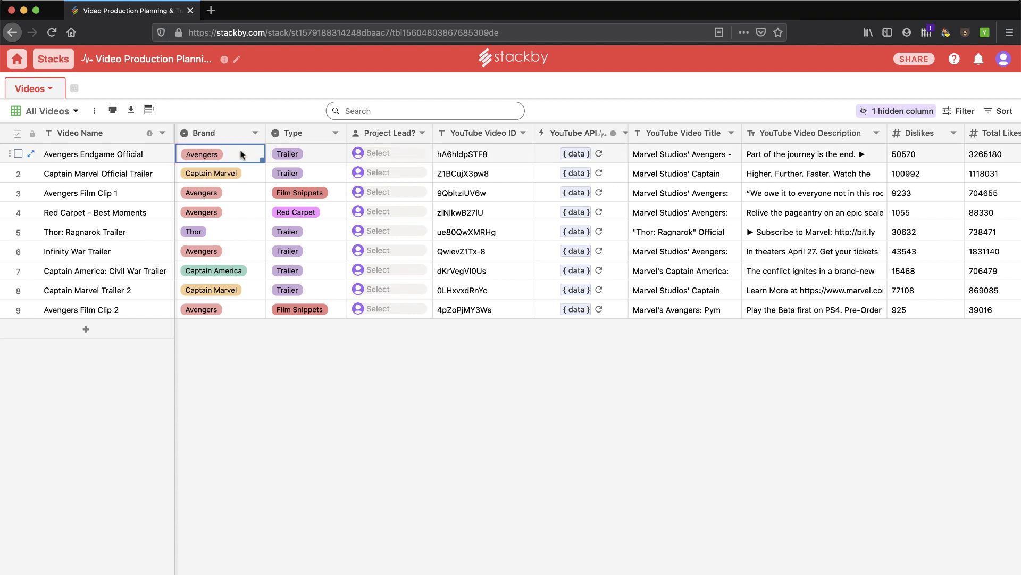
left_click(239, 154)
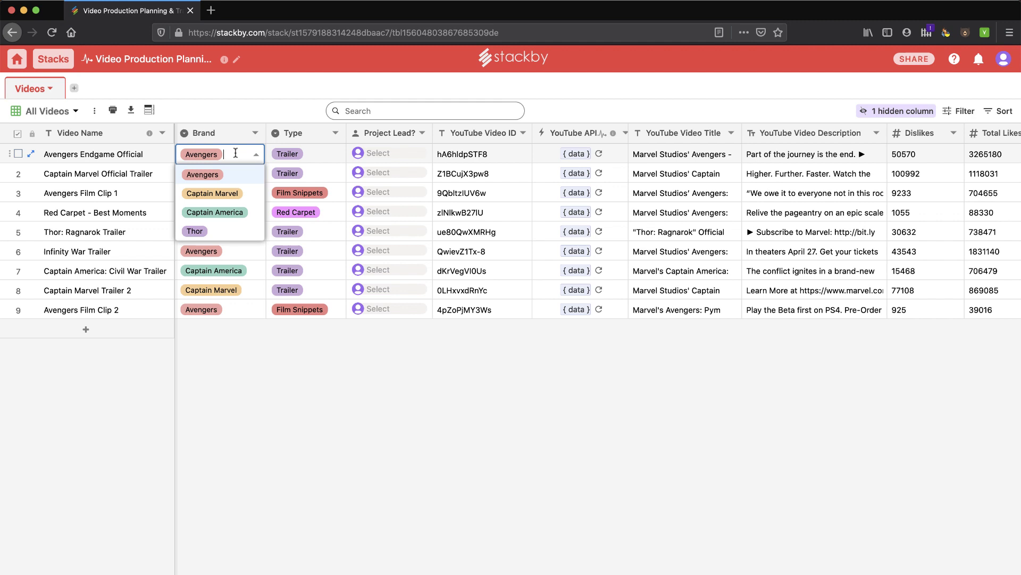
left_click(260, 156)
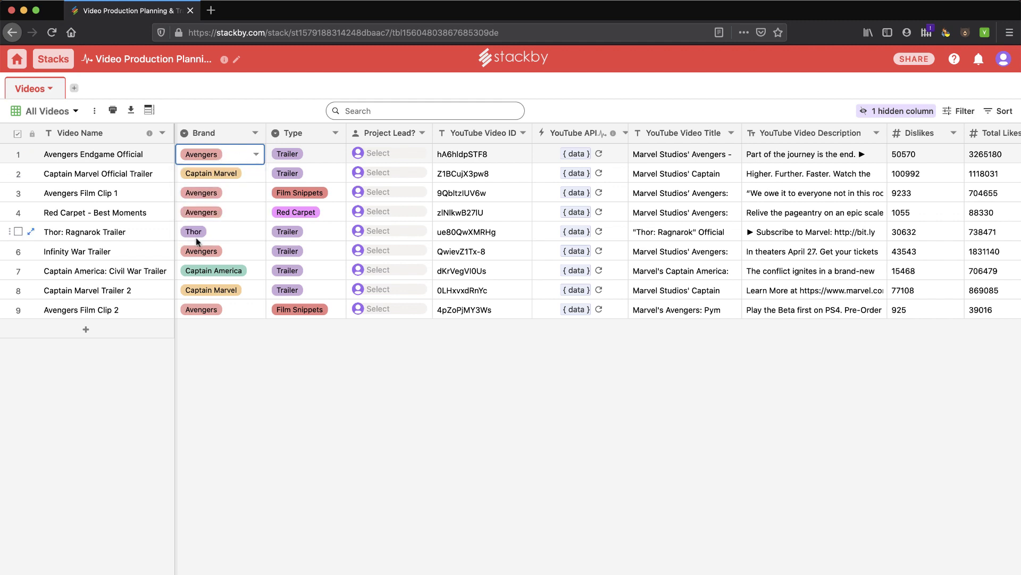
left_click(321, 153)
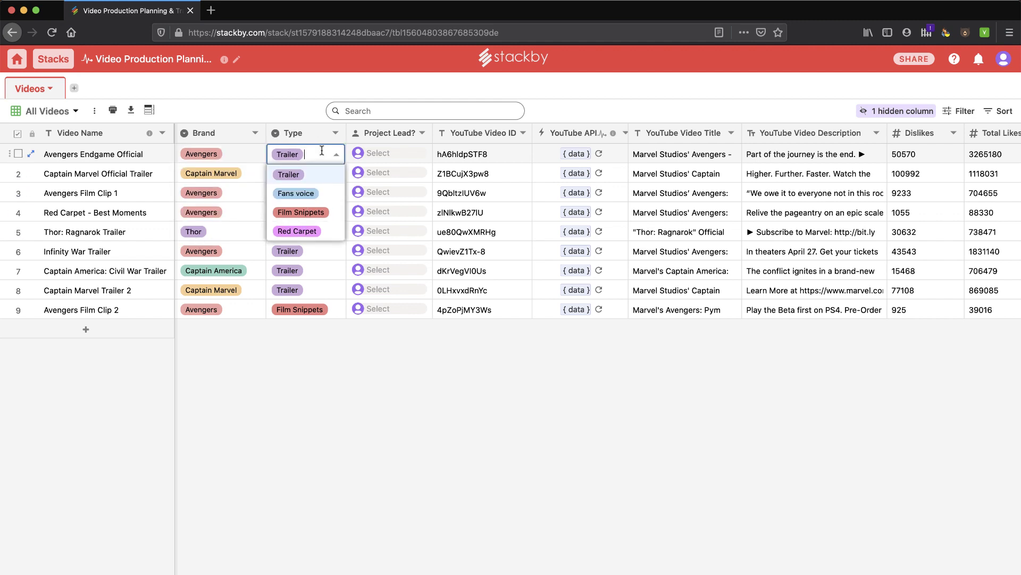
left_click(335, 155)
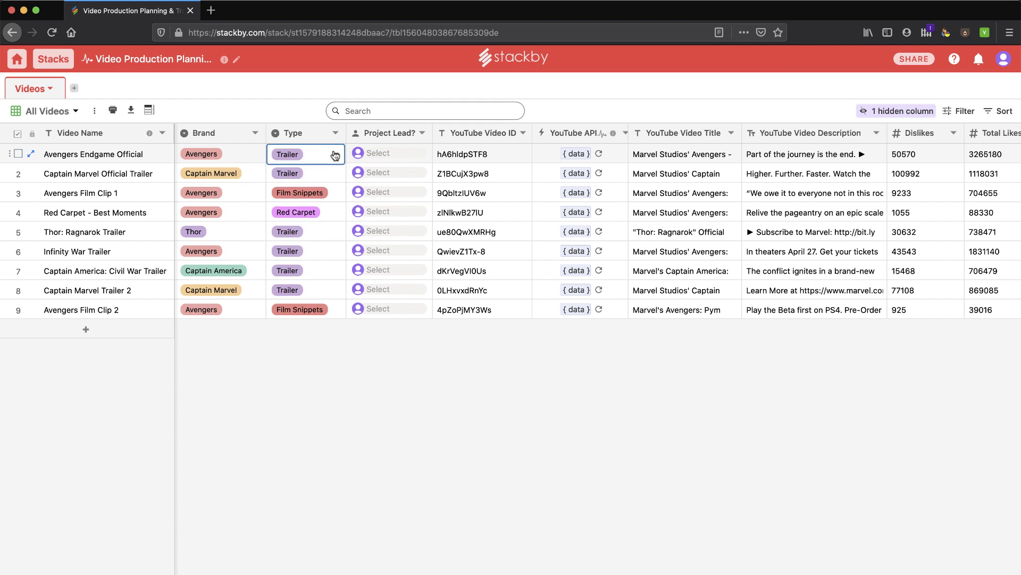
Browse row 1's Project Lead collaborators, then refresh its YouTube data to 51001 dislikes, 3265326 likes.
left_click(406, 158)
left_click(406, 158)
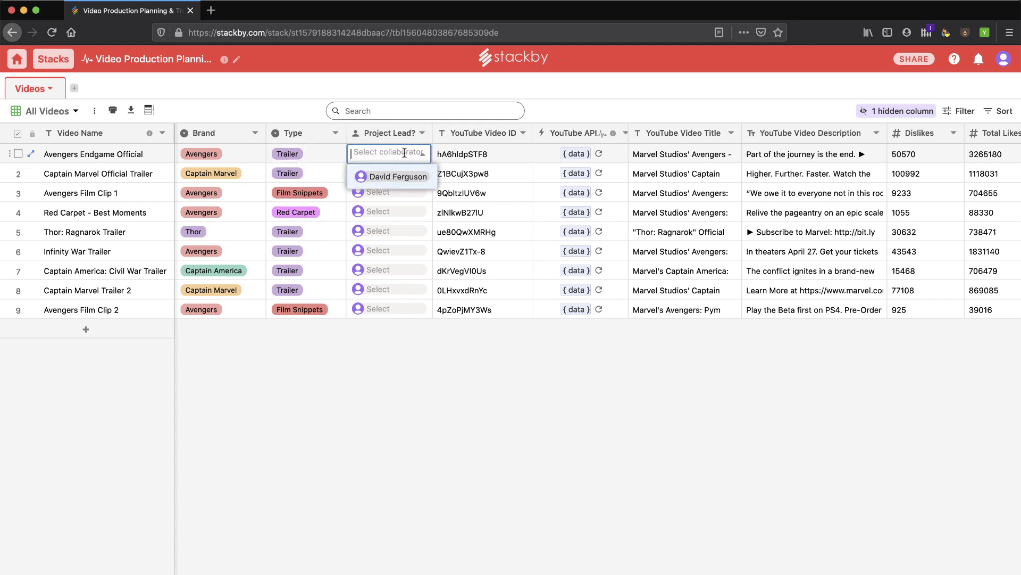
left_click(498, 194)
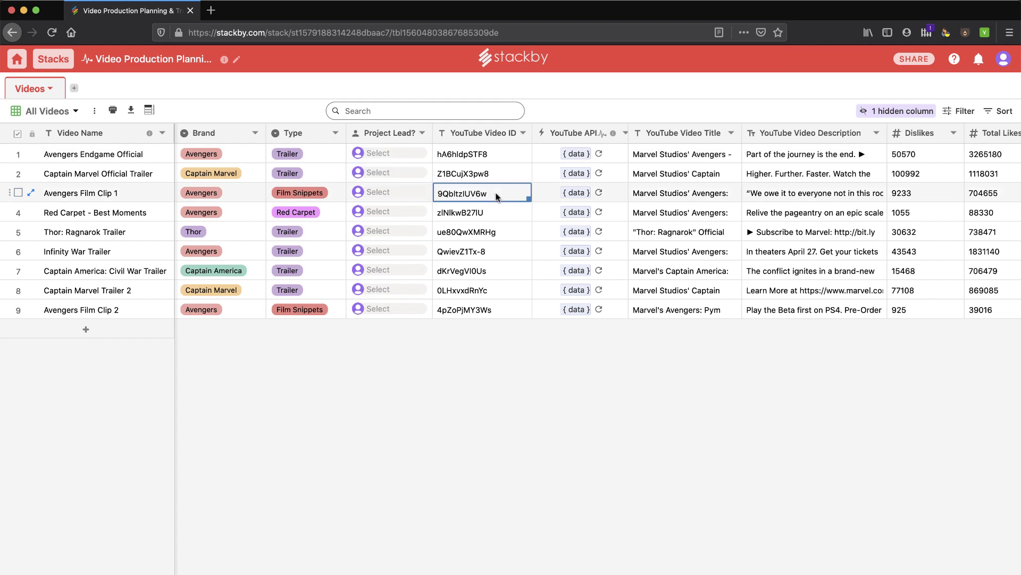
left_click(599, 156)
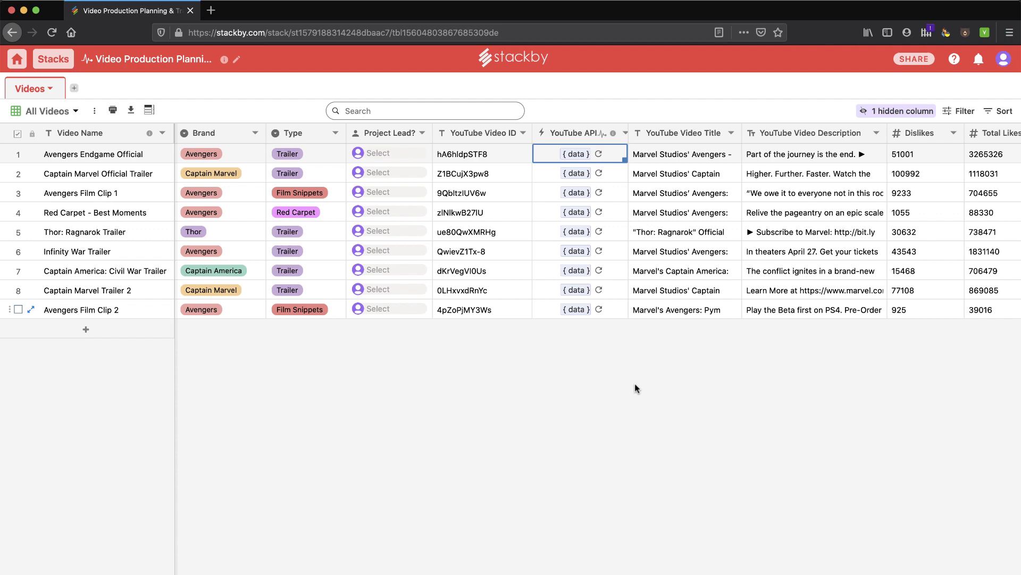
scroll(710, 250, "right", 10)
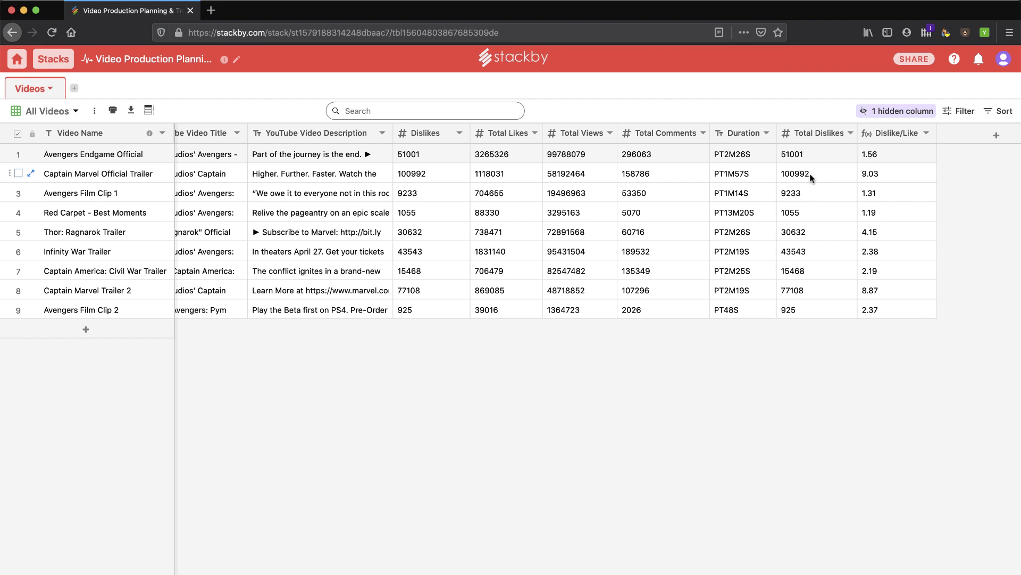
Add a new column to the Videos table and choose API from the column types.
left_click(996, 138)
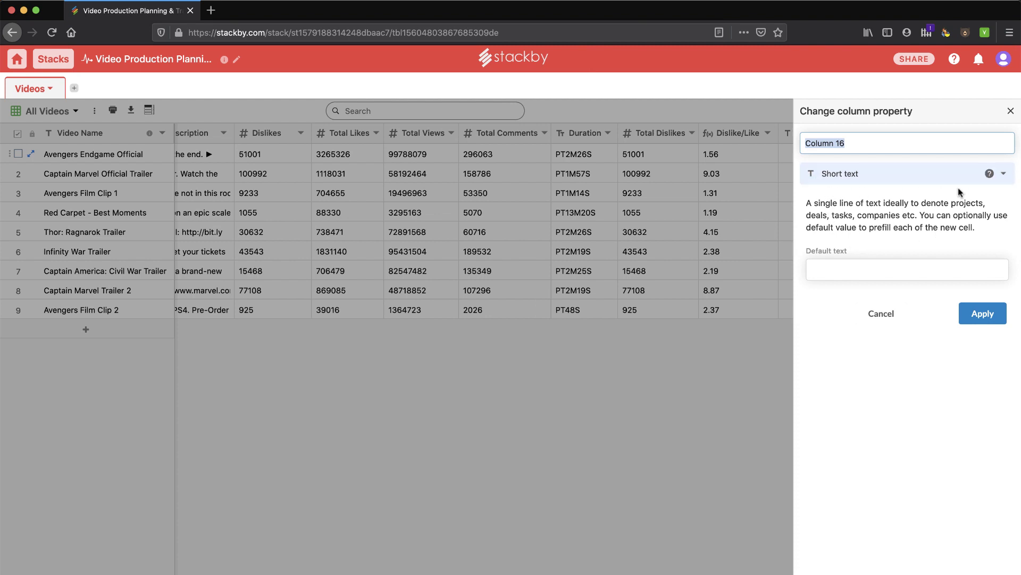
left_click(1004, 173)
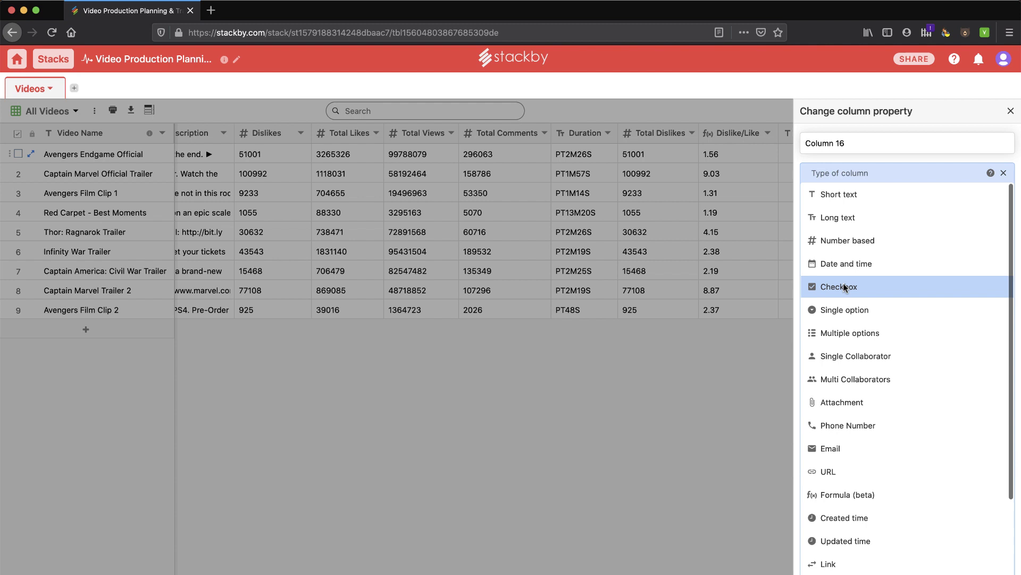
scroll(844, 286, "down", 3)
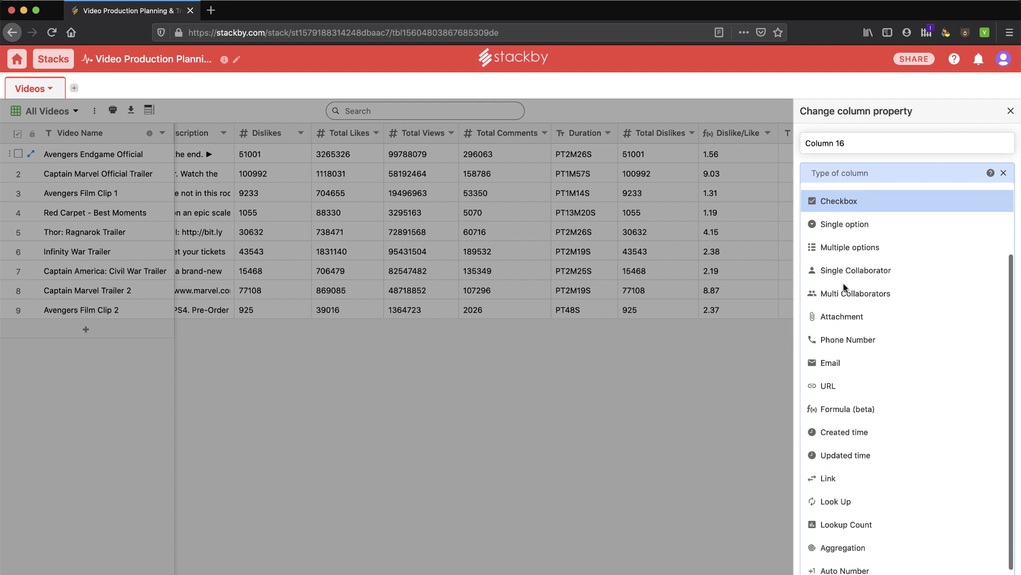
scroll(843, 288, "down", 1)
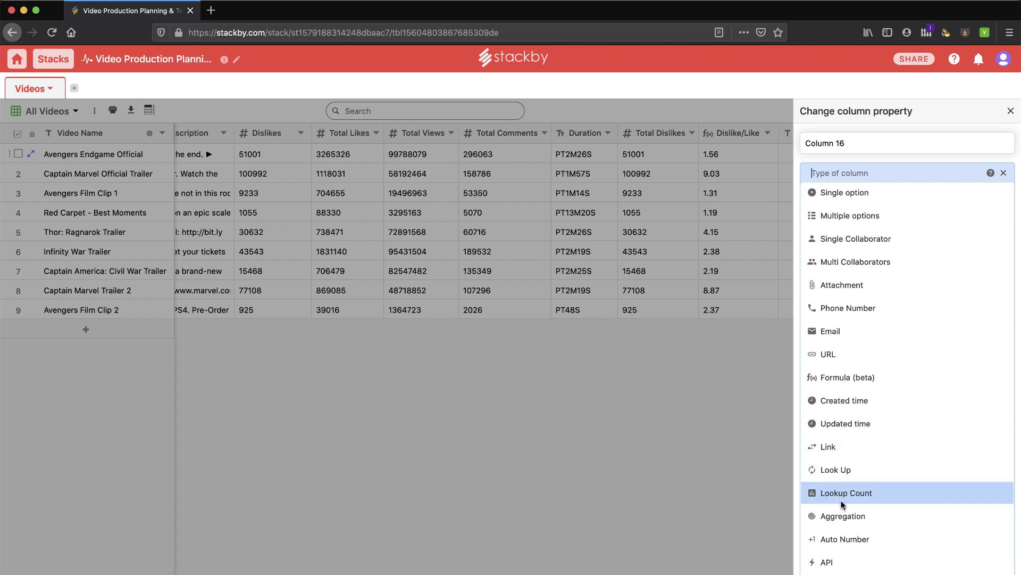
left_click(826, 563)
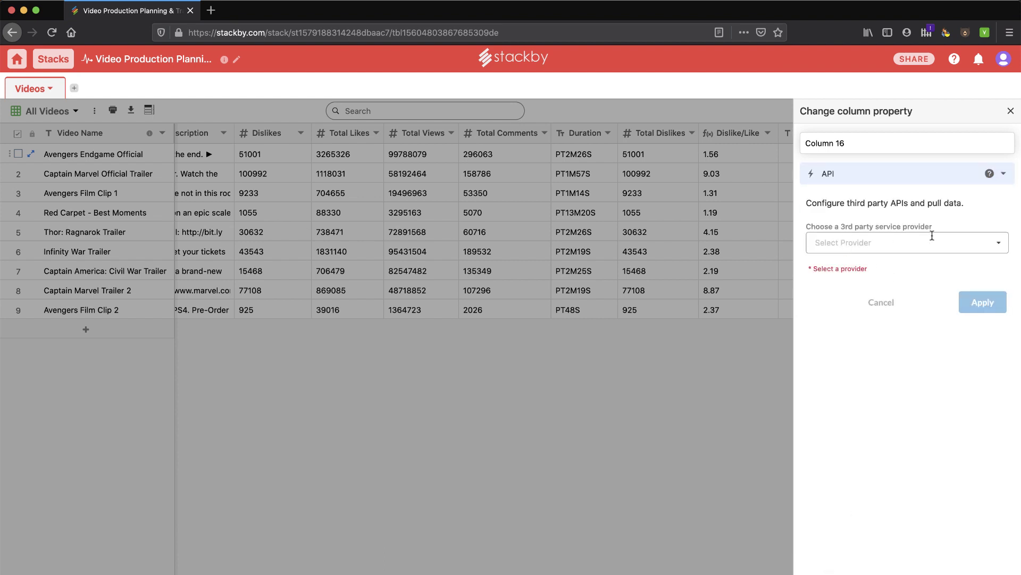
Browse the third-party API data providers, then close settings leaving Column 16 as short text.
left_click(1002, 248)
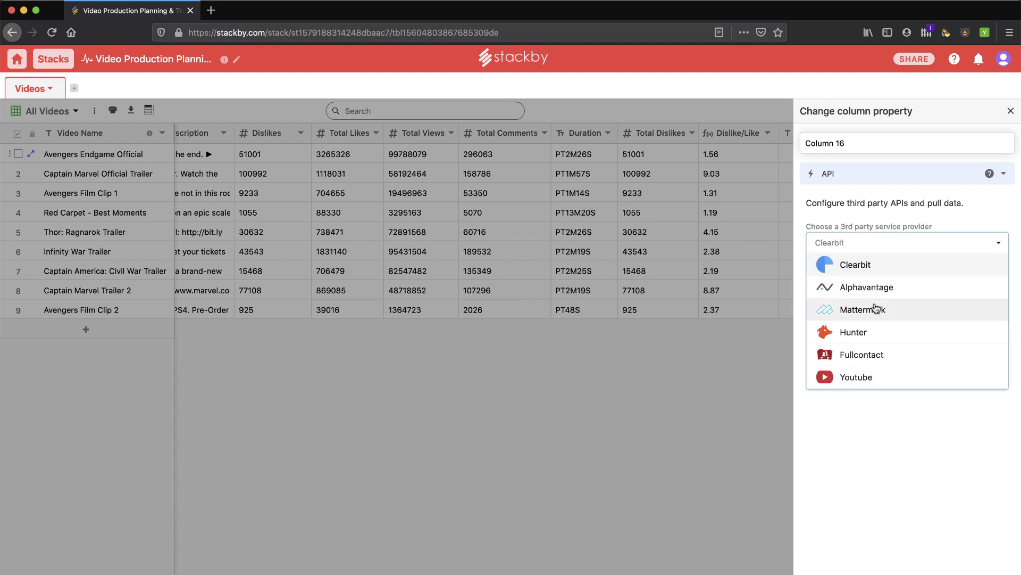
scroll(876, 303, "down", 3)
scroll(876, 308, "down", 1)
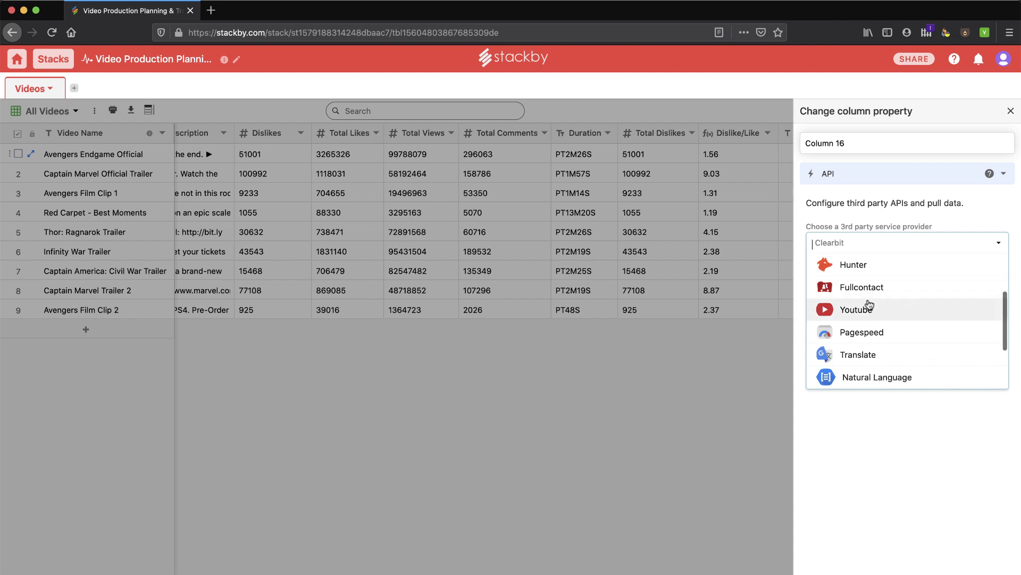
scroll(867, 298, "down", 1)
scroll(862, 335, "down", 2)
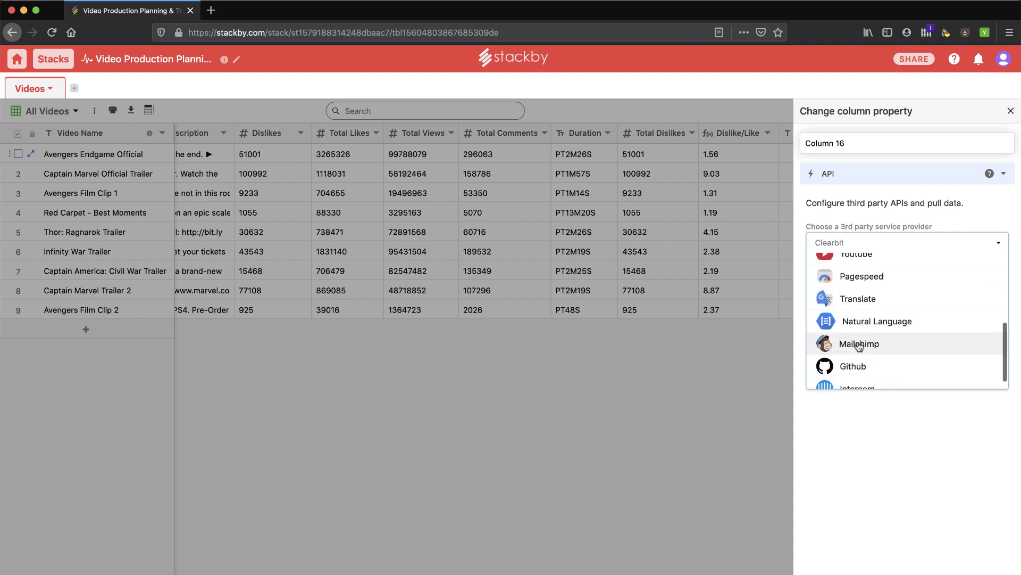
scroll(857, 344, "down", 1)
scroll(858, 359, "up", 6)
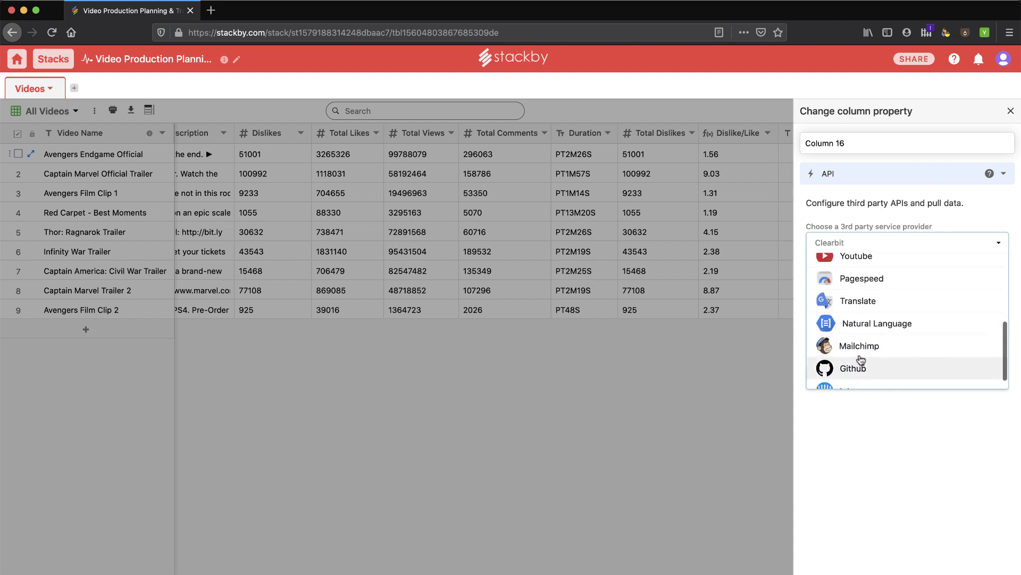
left_click(999, 248)
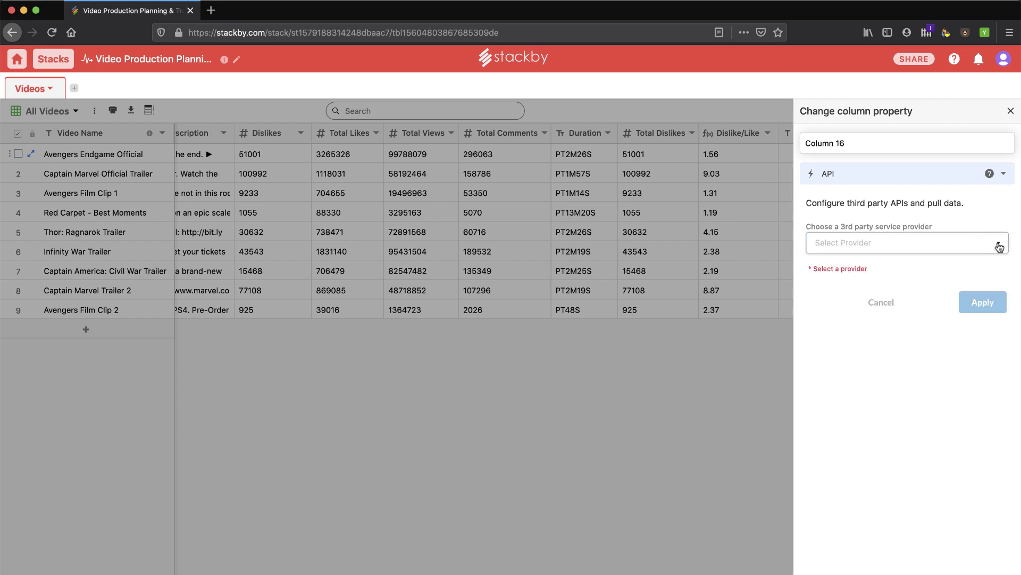
left_click(1011, 110)
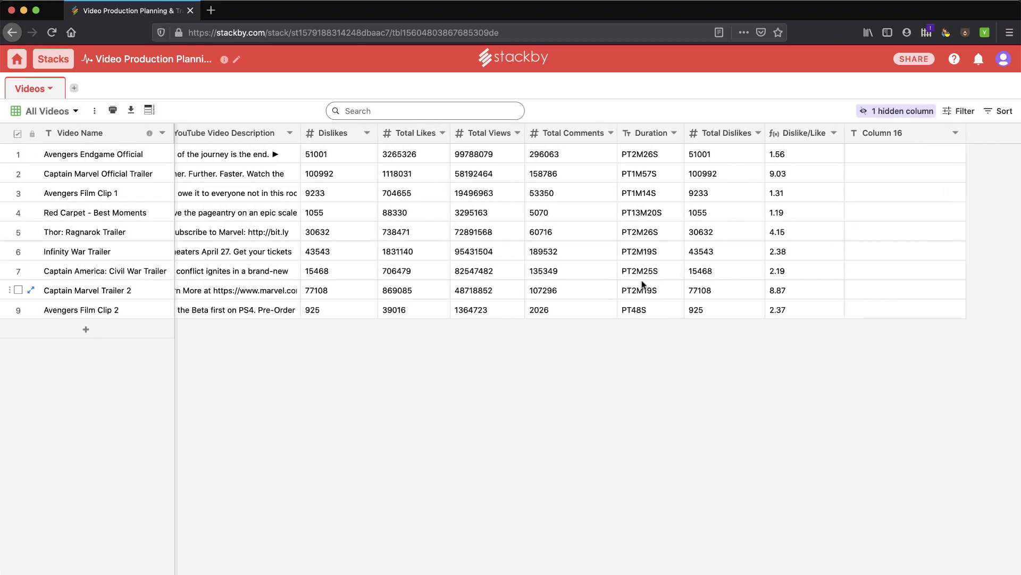
scroll(642, 285, "left", 10)
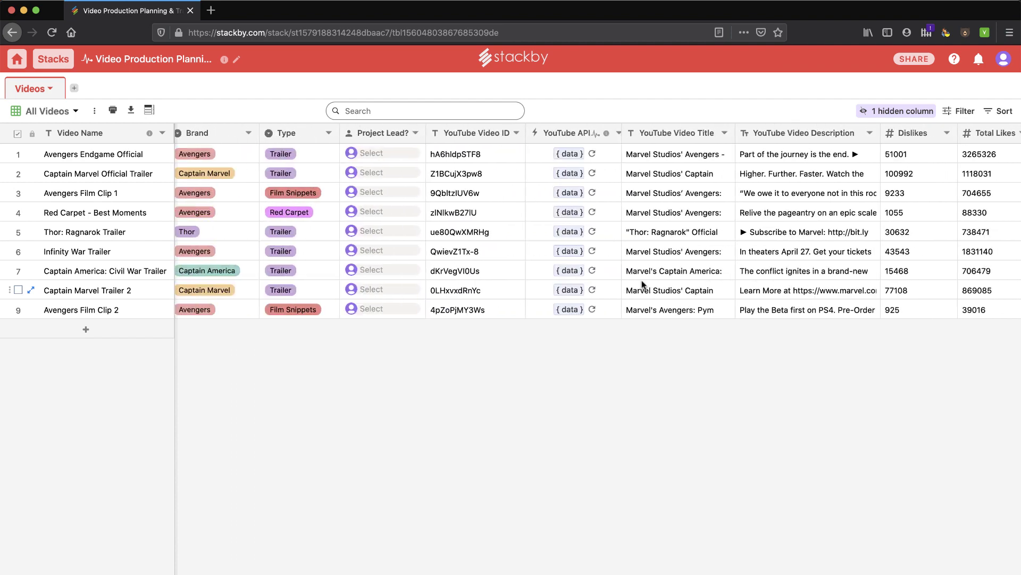
scroll(642, 287, "left", 1)
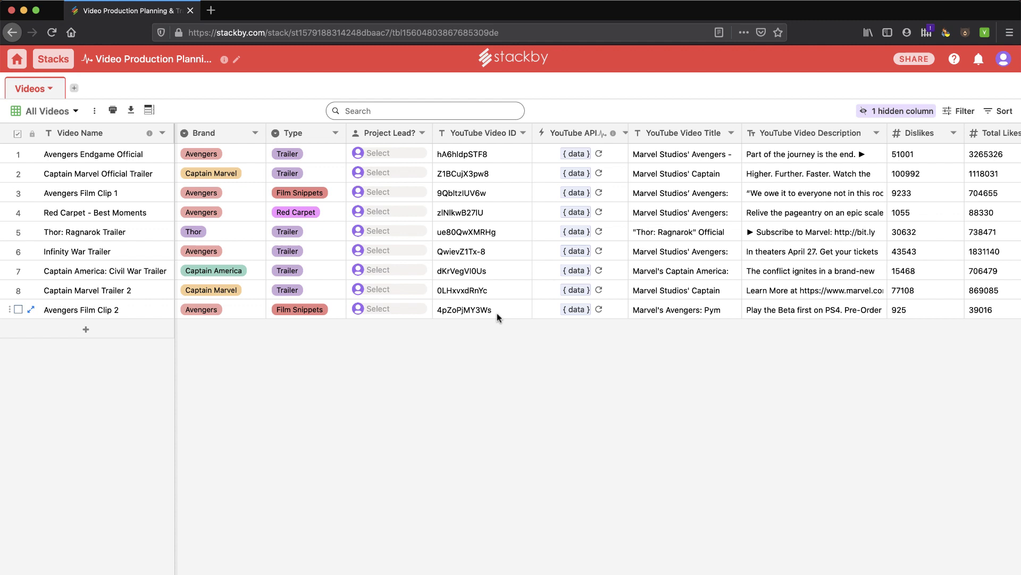
Add a tenth Videos row named Black Widow with brand Avengers and type Trailer.
left_click(90, 329)
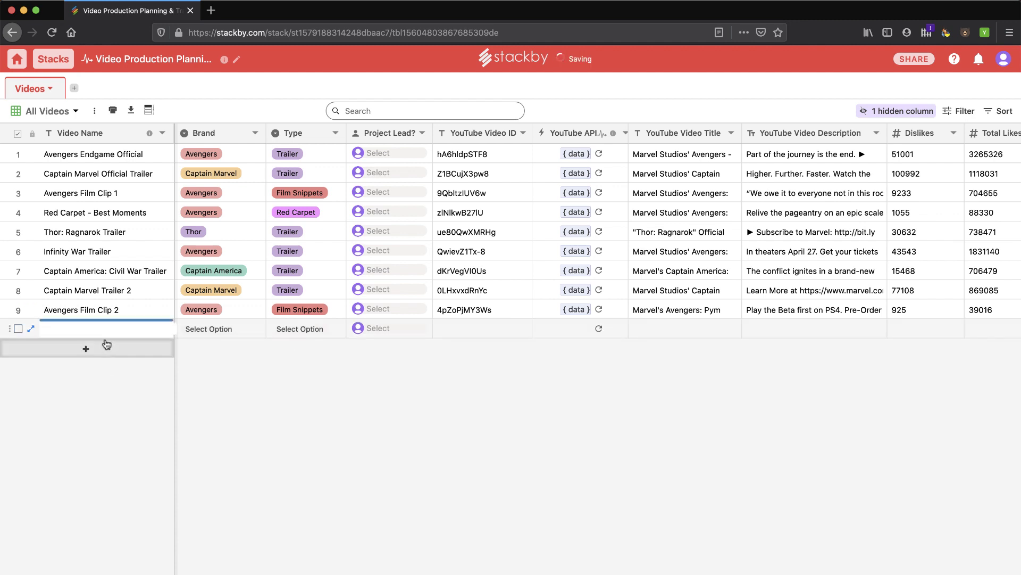
left_click(102, 328)
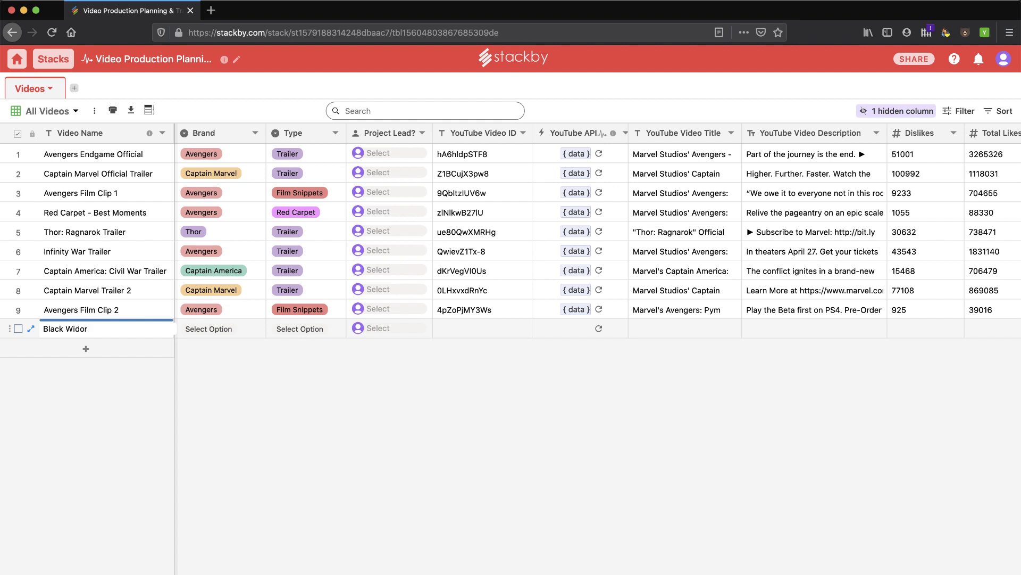
left_click(215, 328)
left_click(221, 327)
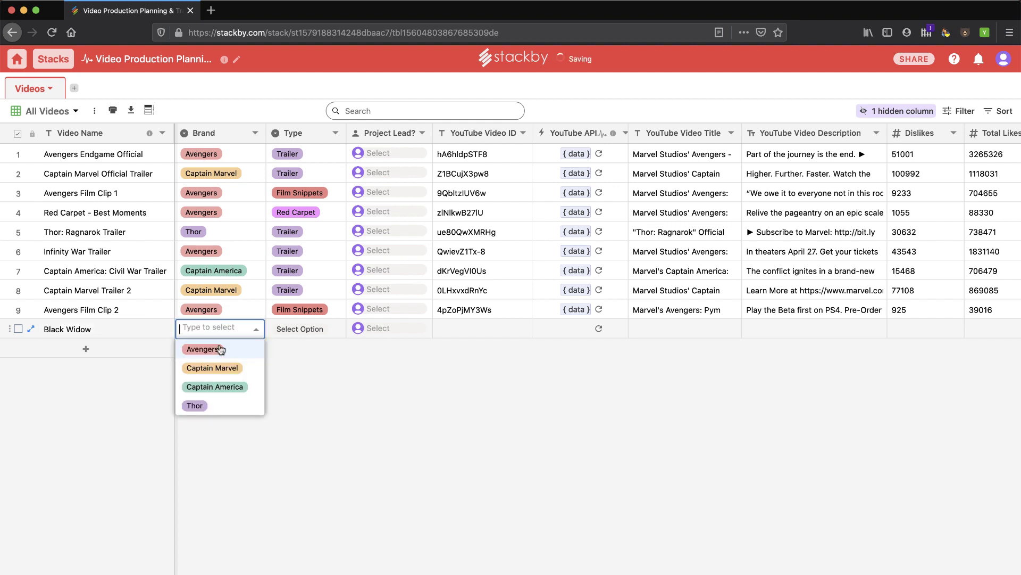
left_click(201, 349)
left_click(300, 329)
left_click(299, 329)
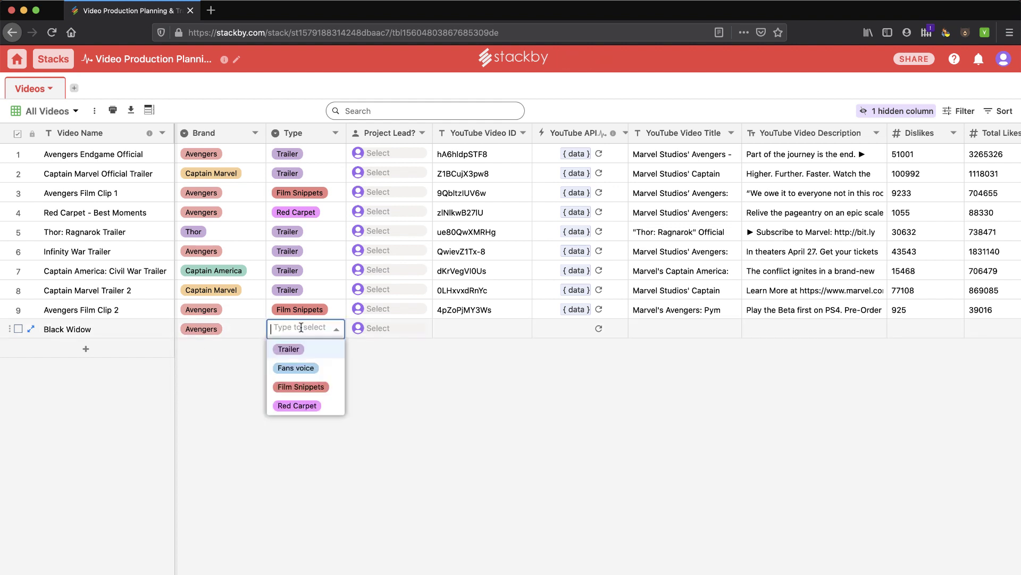
left_click(293, 350)
left_click(468, 329)
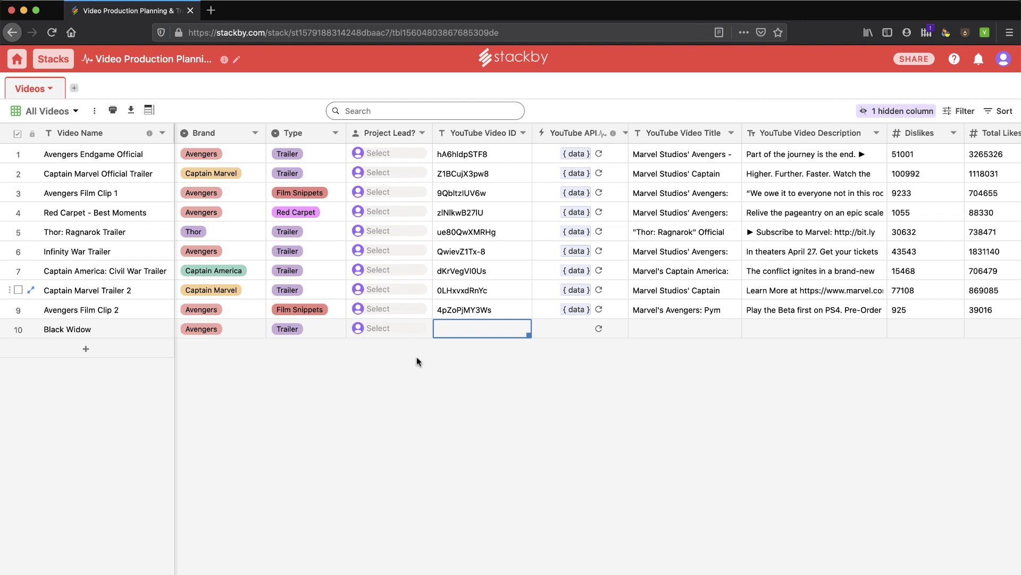
Copy the Infinity War Trailer's video ID QwievZ1Tx-8 into the Black Widow row.
left_click(464, 252)
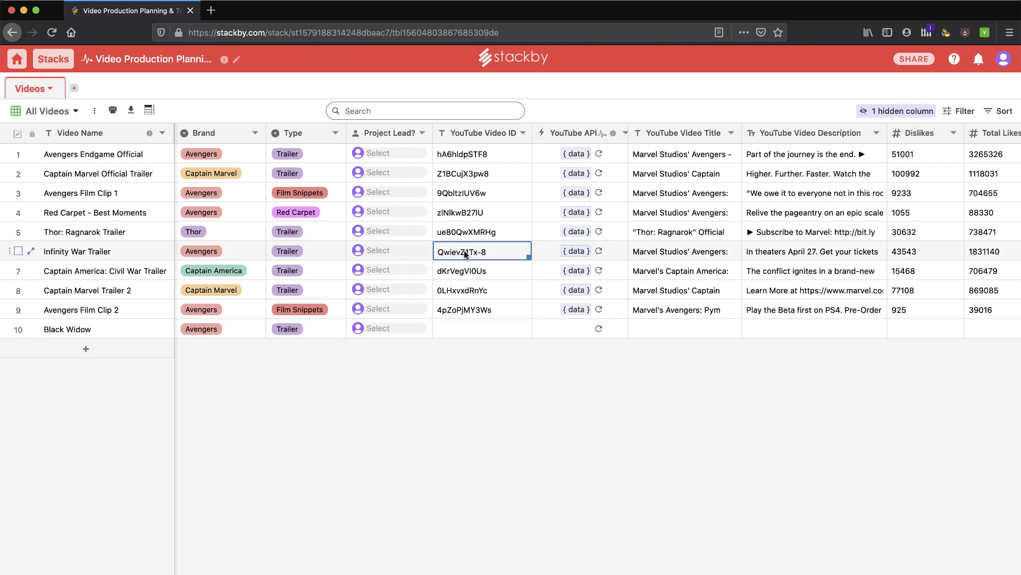
double_click(461, 250)
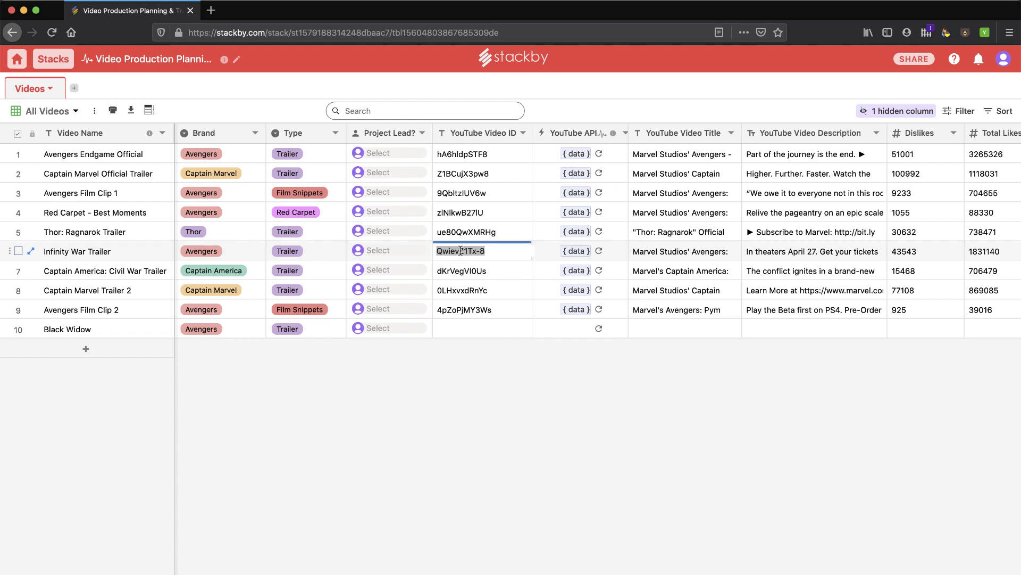
key("ctrl+c")
left_click(474, 329)
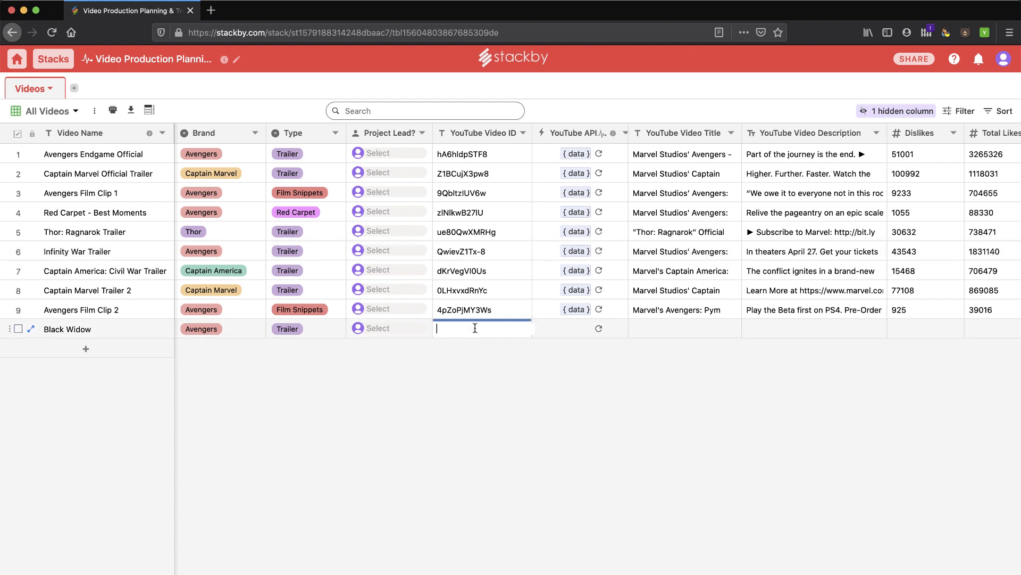
key("ctrl+v")
key("Return")
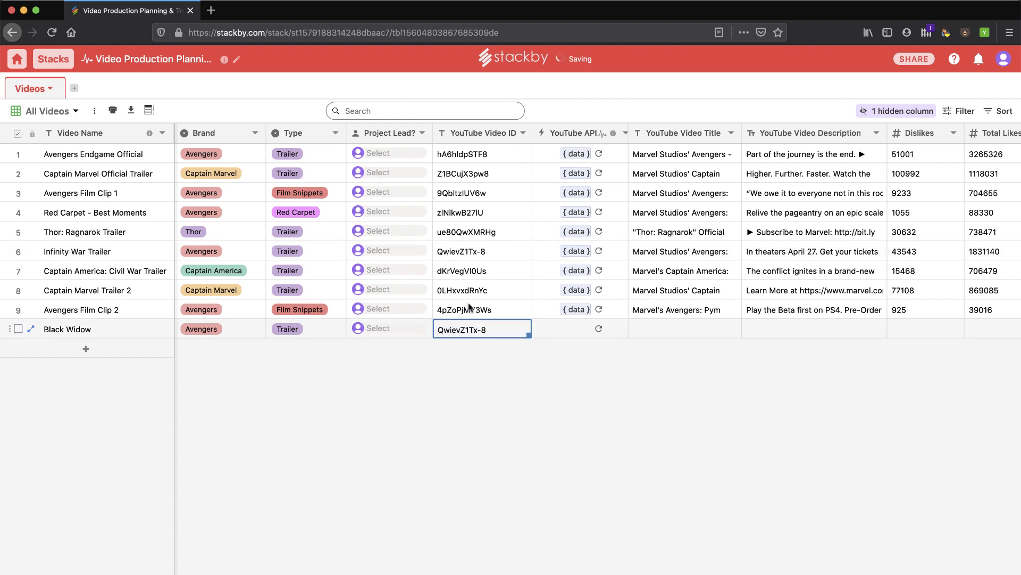
Fetch Black Widow's YouTube stats: 97062272 views, 1840855 likes, 43822 dislikes.
left_click(601, 331)
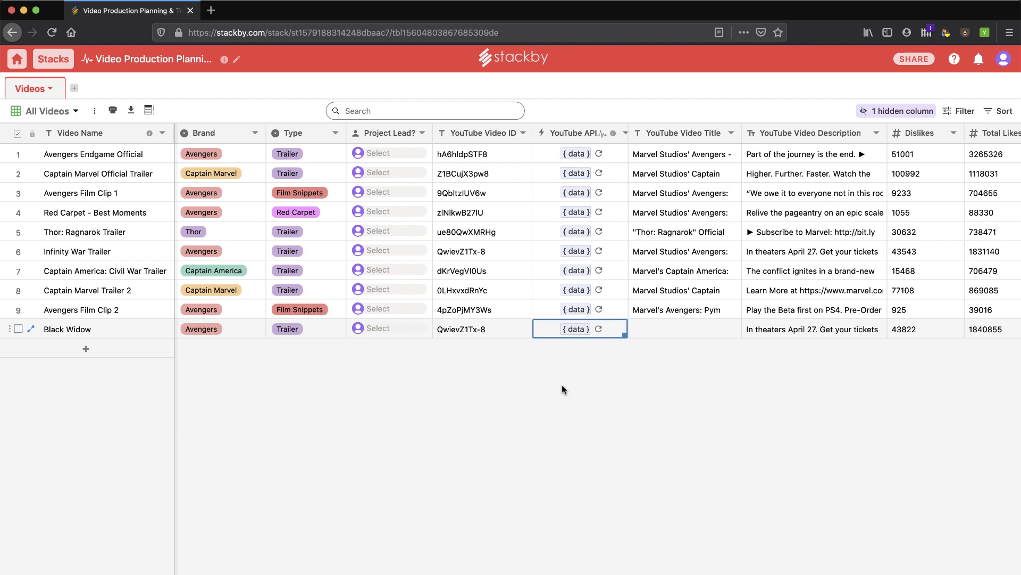
scroll(716, 331, "right", 5)
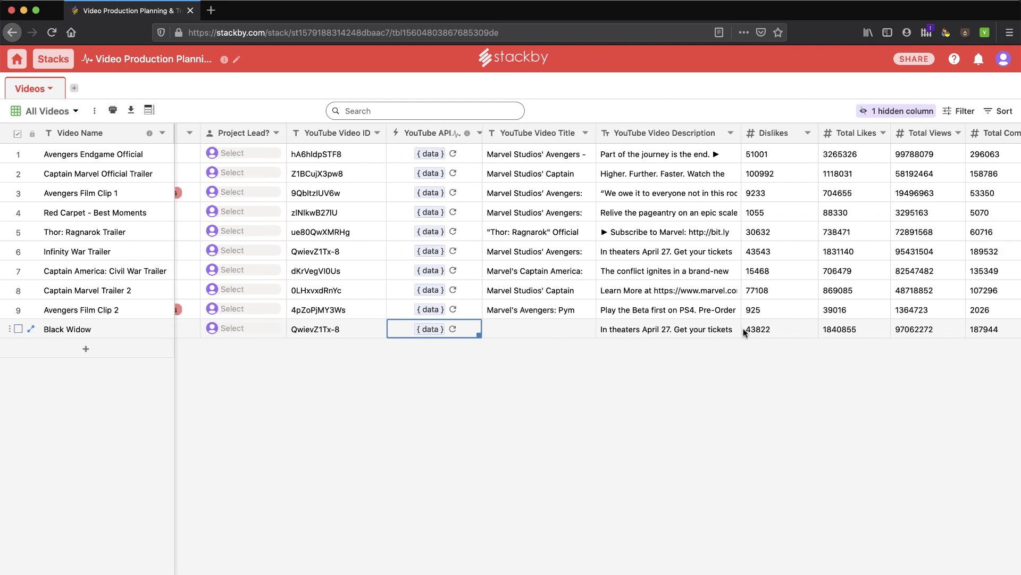
scroll(738, 336, "right", 7)
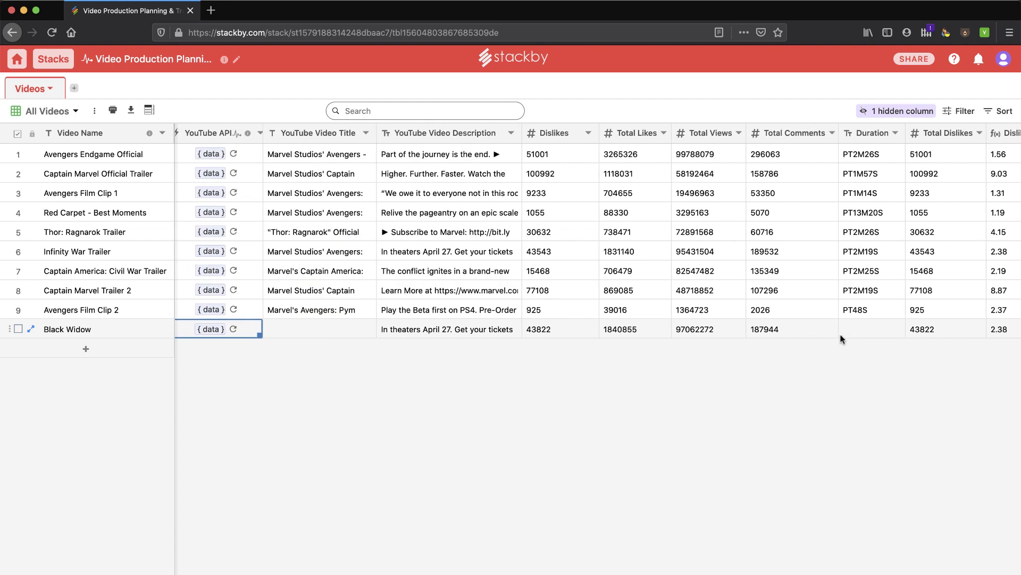
scroll(840, 338, "right", 4)
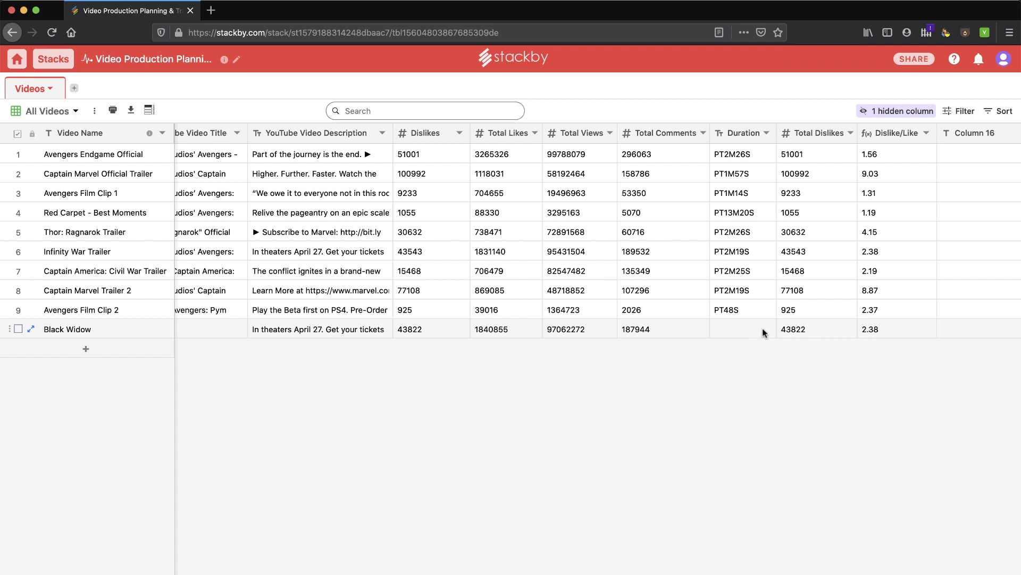
scroll(798, 322, "right", 5)
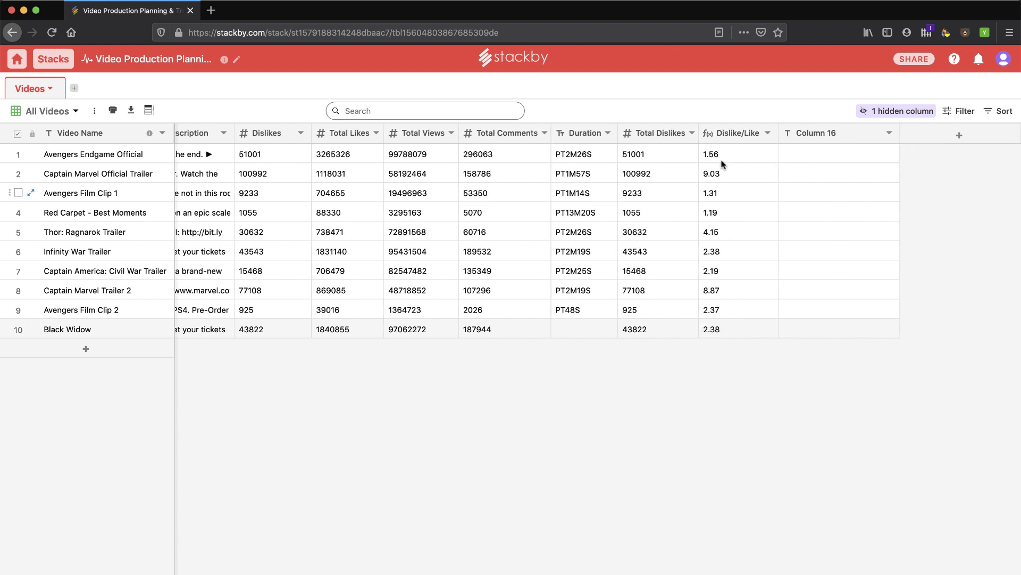
Inspect the Dislike/Like formula {Total Dislikes}/{Total Likes}*100 and its 1.00 precision, then cancel unchanged.
left_click(769, 134)
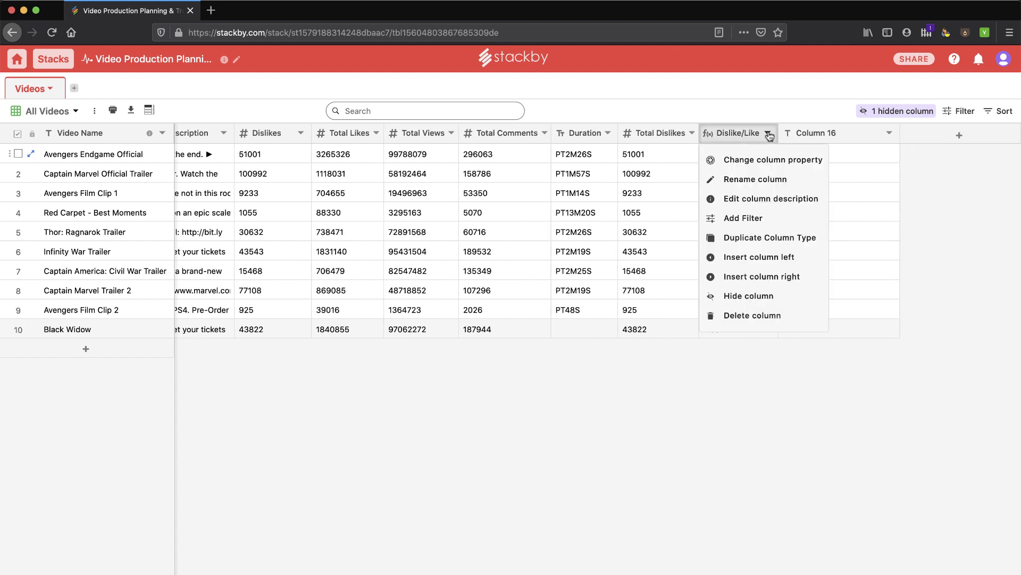
left_click(746, 159)
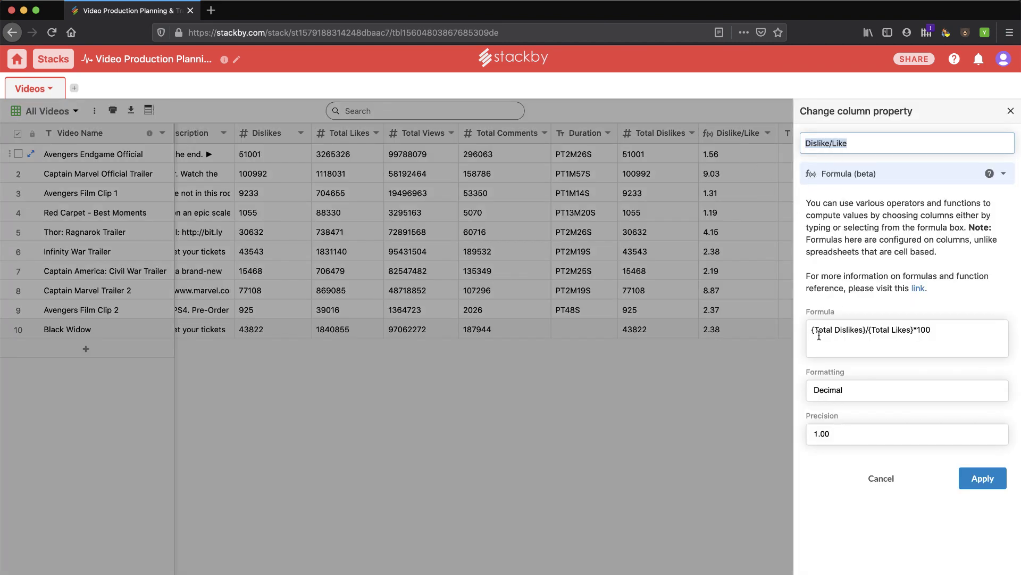
double_click(919, 331)
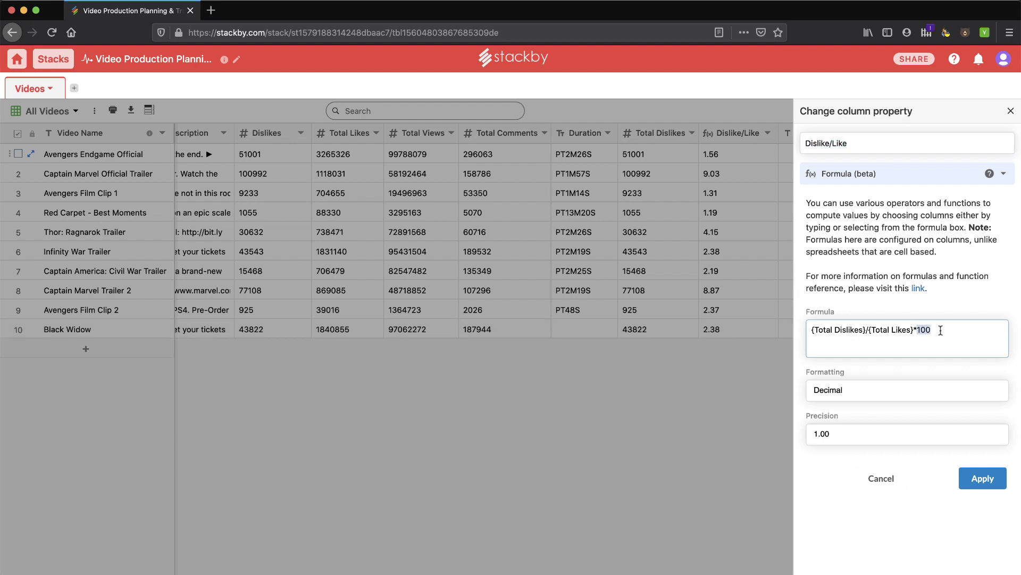
left_click(830, 437)
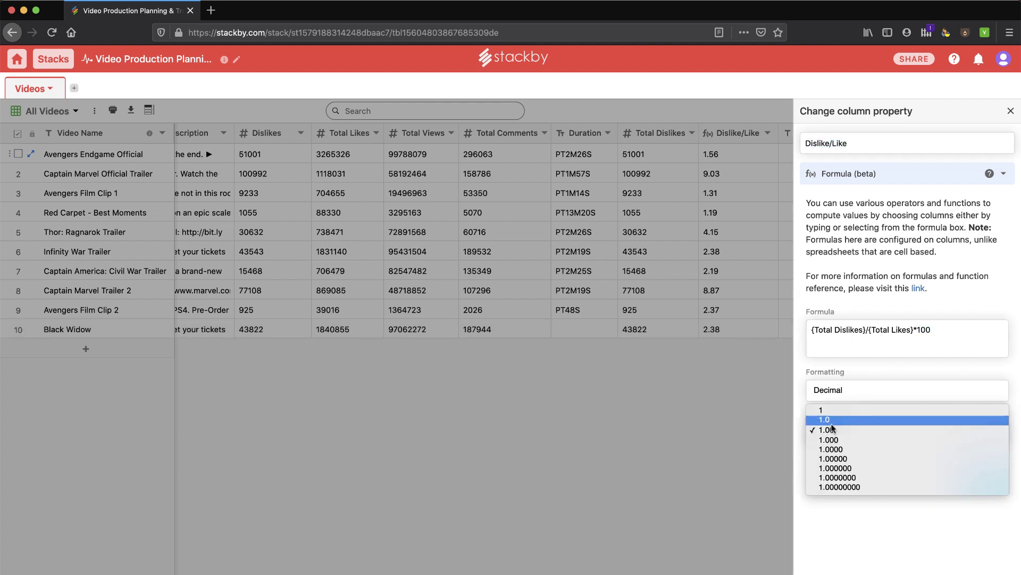
left_click(781, 418)
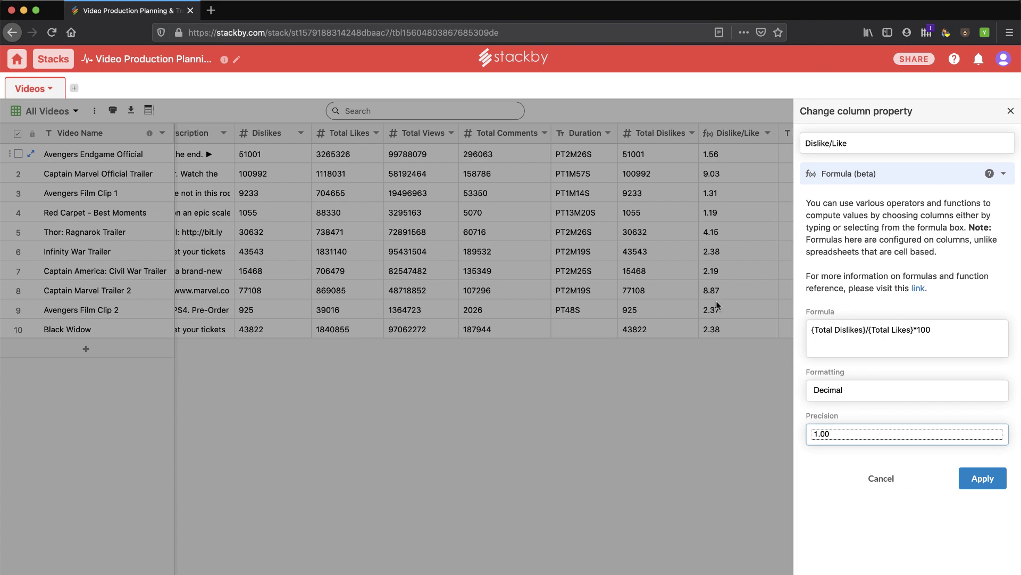
left_click(1011, 111)
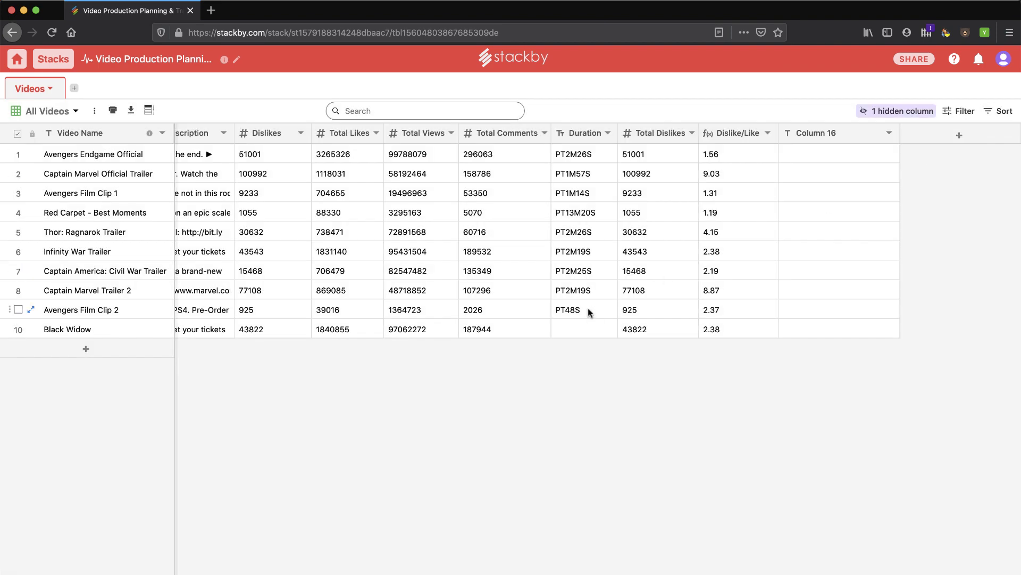
scroll(588, 309, "left", 5)
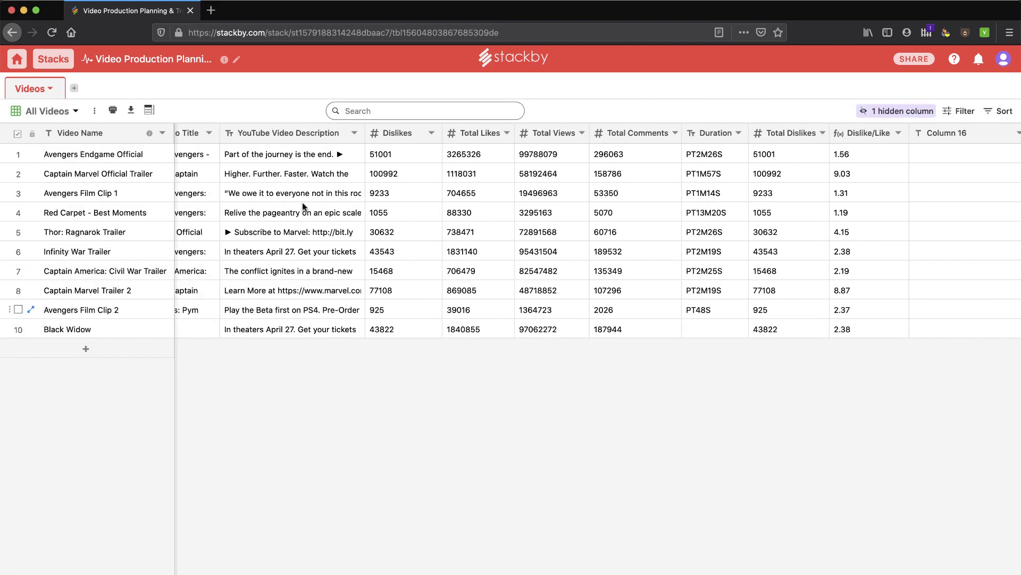
Open the Project Tracker stack, browse its Clients and Tasks tables, and end on Projects.
left_click(41, 67)
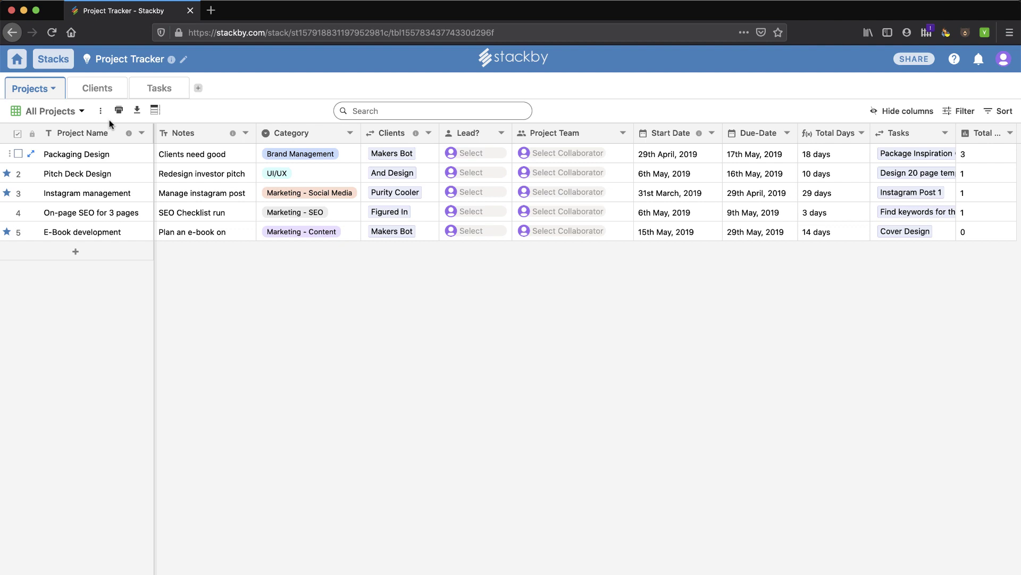
left_click(92, 92)
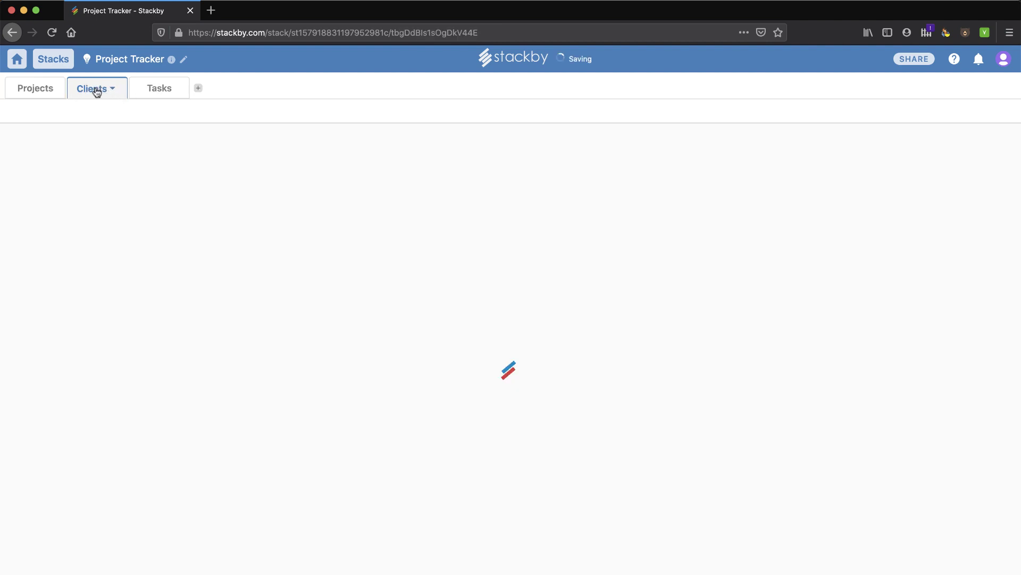
left_click(158, 91)
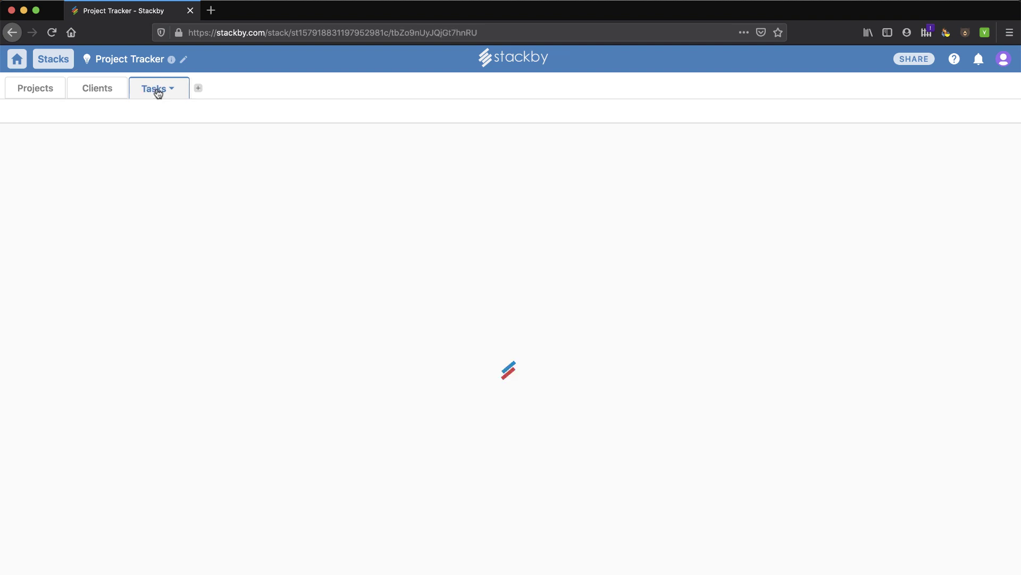
left_click(104, 92)
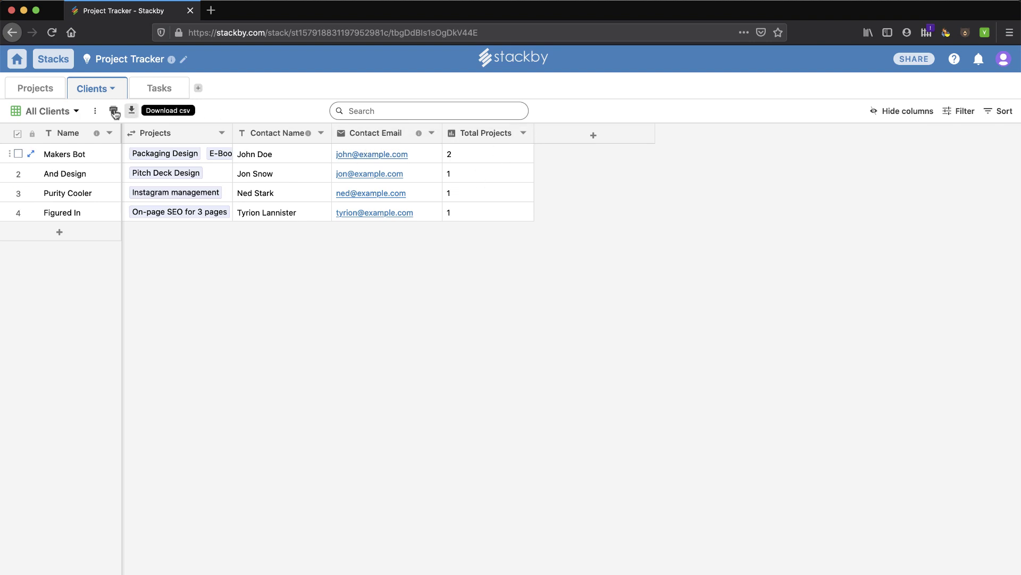
left_click(39, 89)
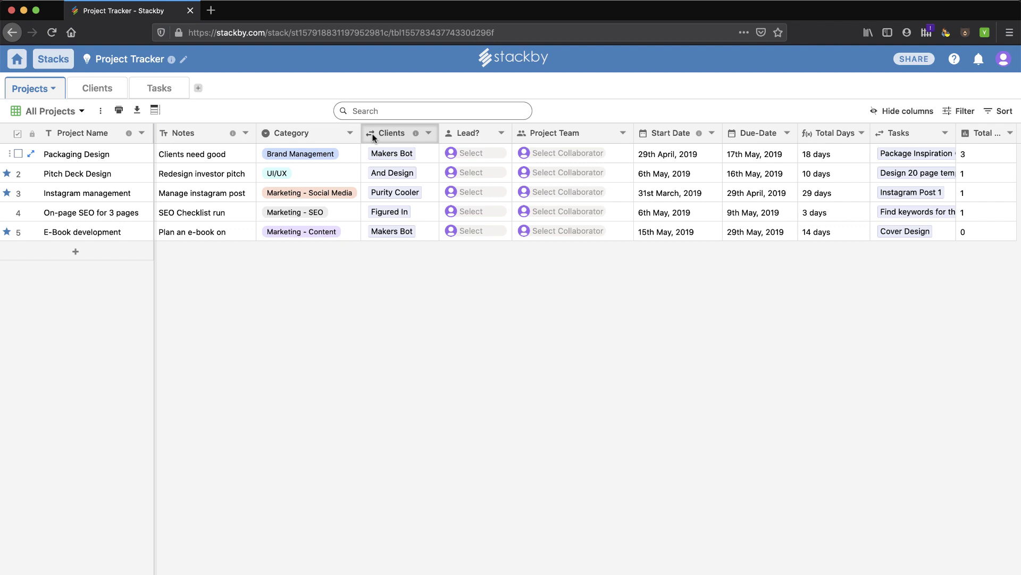
Open the Clients column's property settings and close them without changes.
left_click(429, 133)
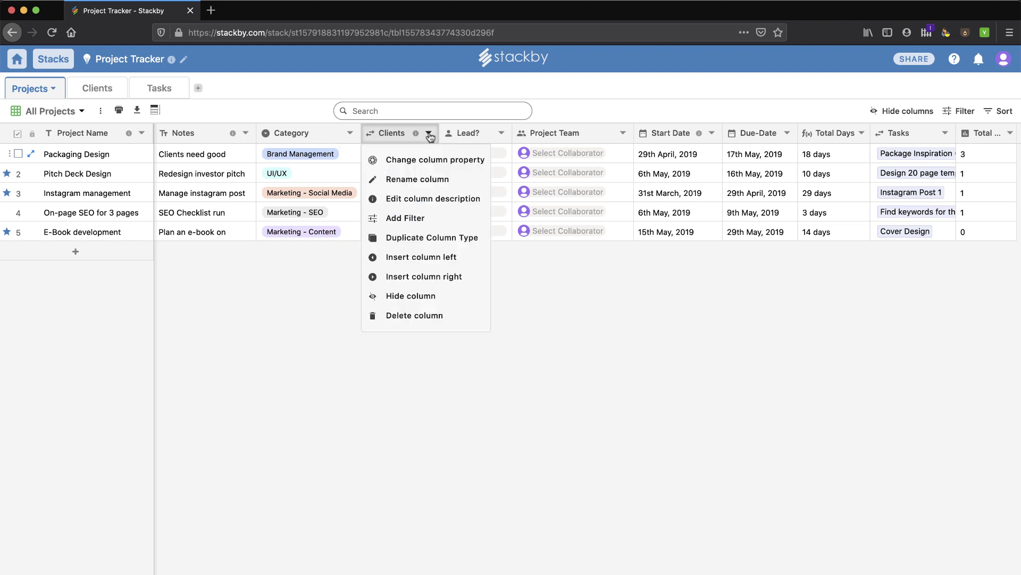
left_click(435, 160)
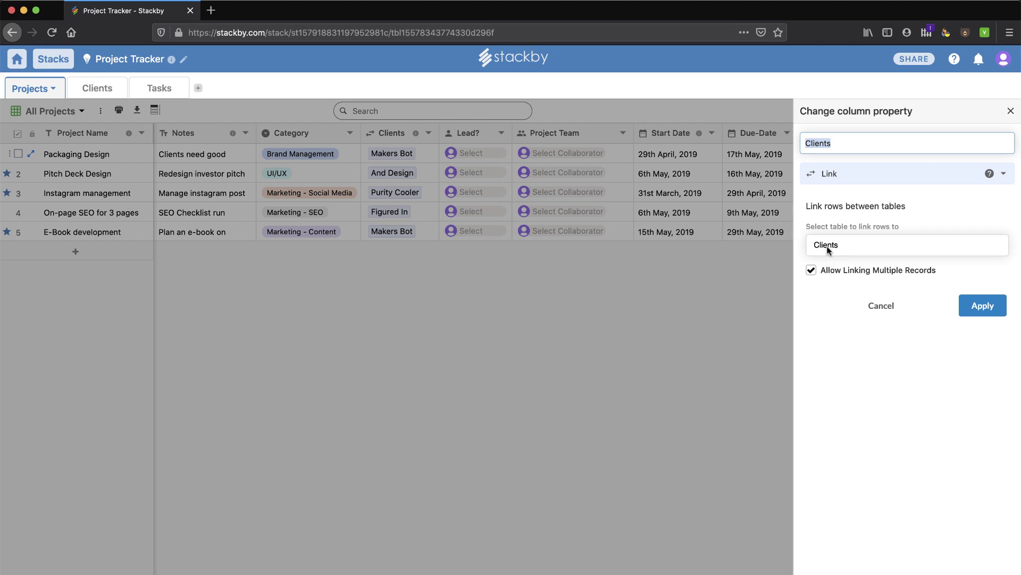
left_click(1011, 111)
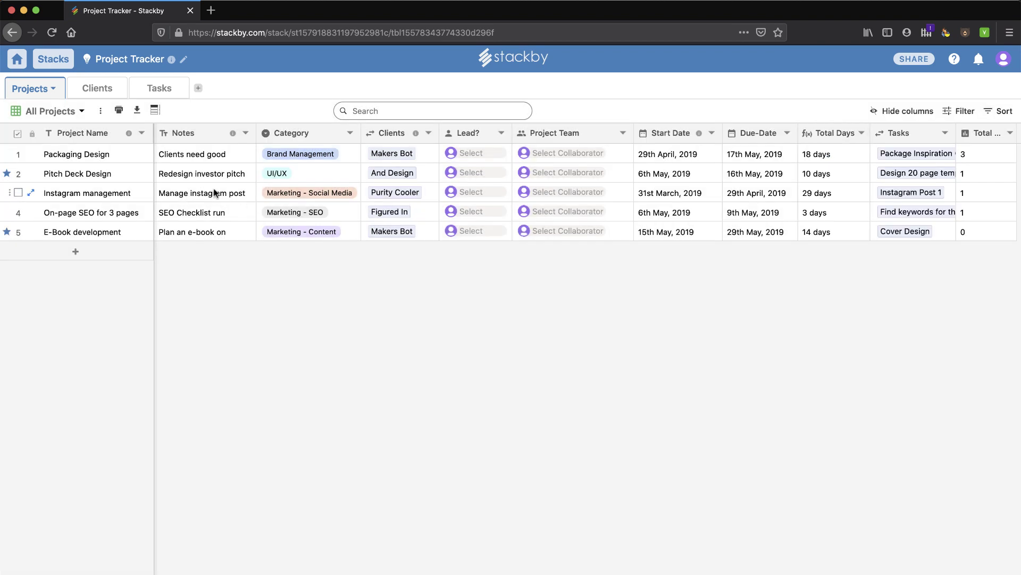
Set Pitch Deck Design's category to Marketing - Social Media, then glance at Tasks and Clients.
double_click(329, 176)
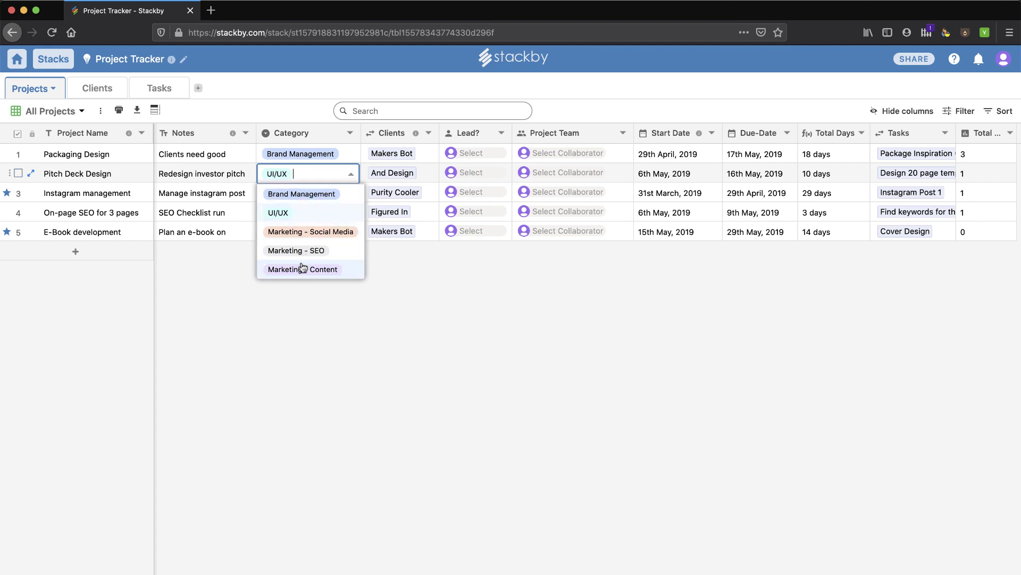
left_click(306, 234)
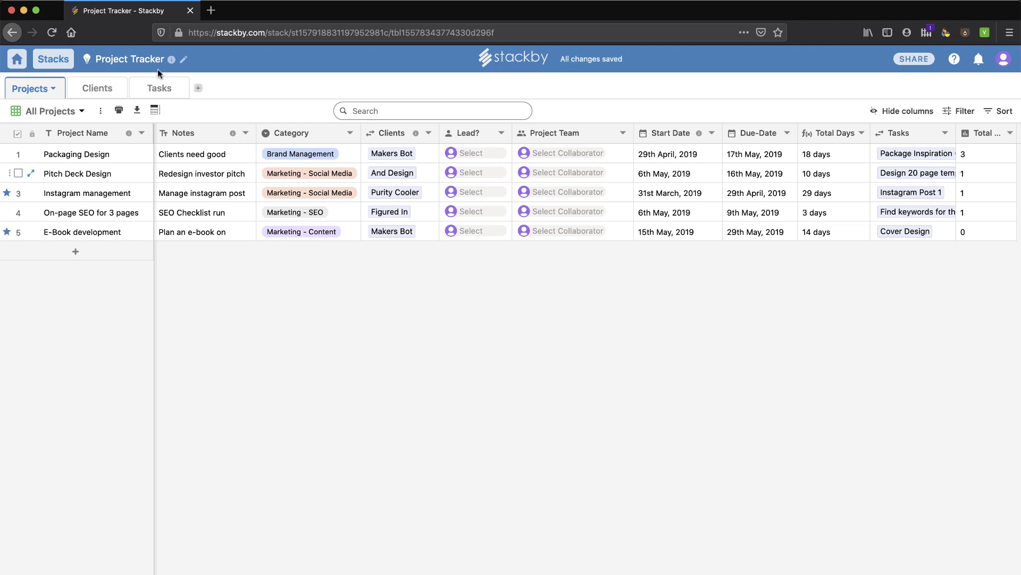
left_click(156, 90)
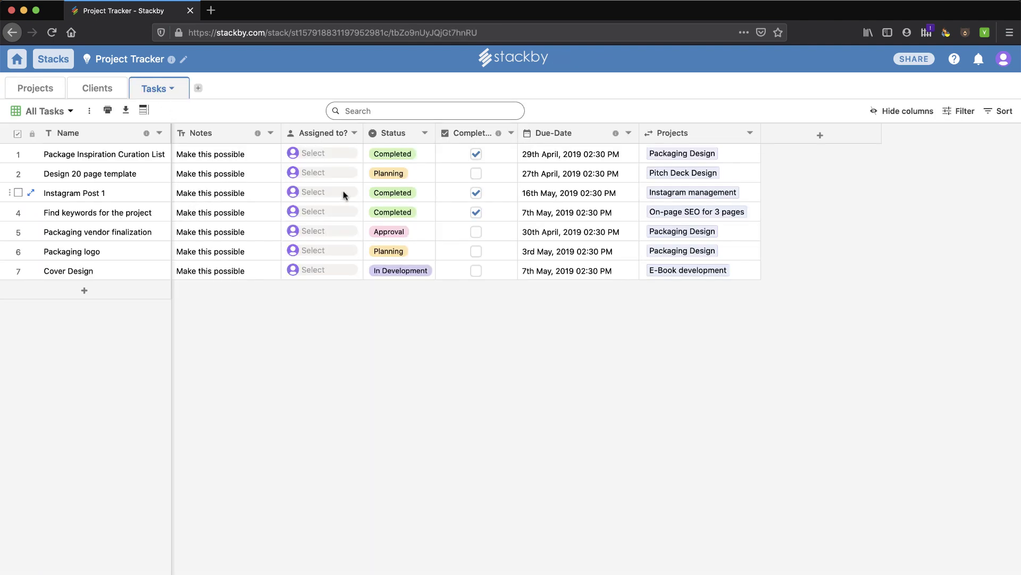
left_click(89, 84)
Scroll through the integration cards, then scroll the Template Gallery to Blog Editorial Calendar.
left_click(17, 59)
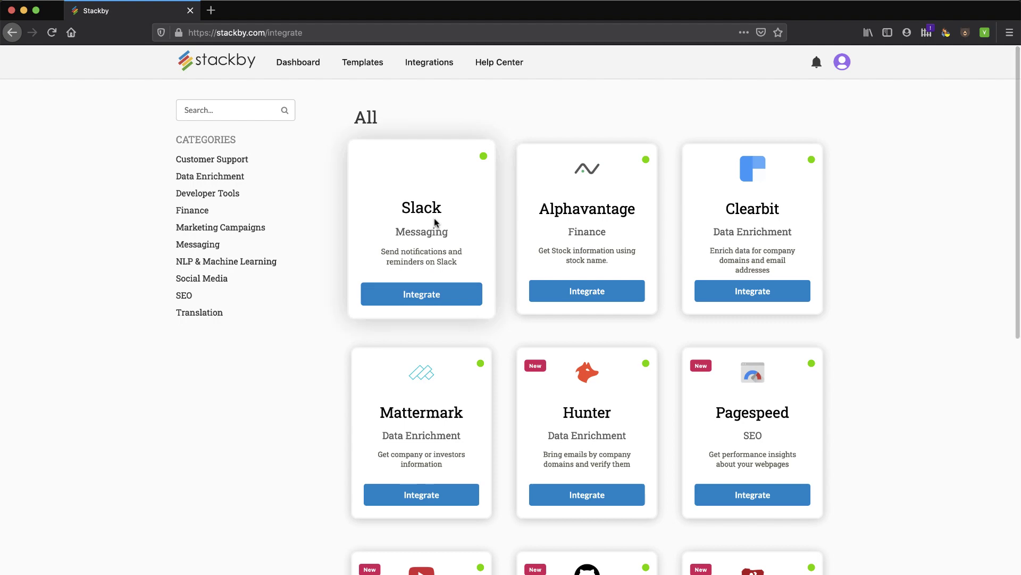
scroll(826, 303, "down", 3)
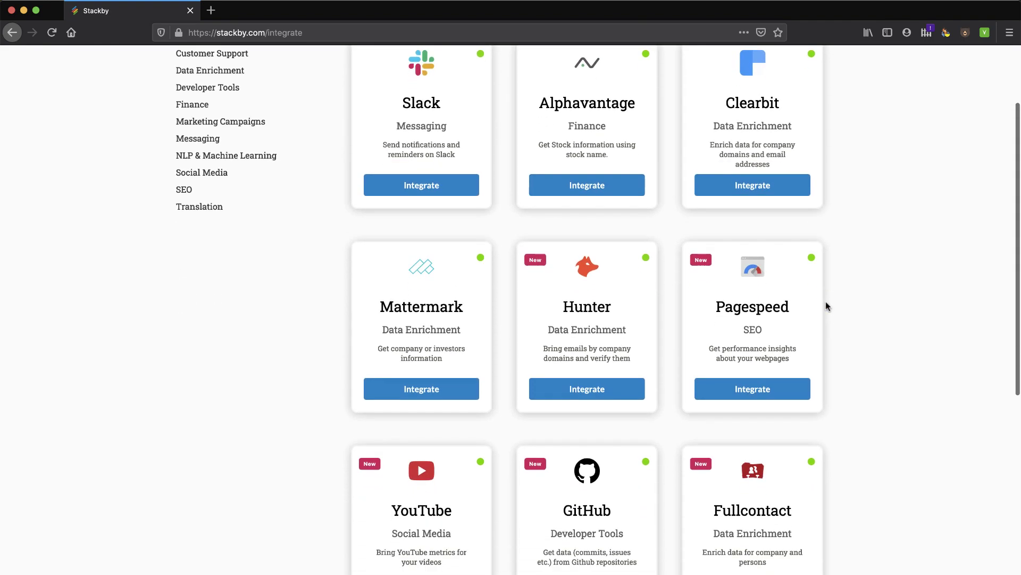
scroll(826, 303, "down", 5)
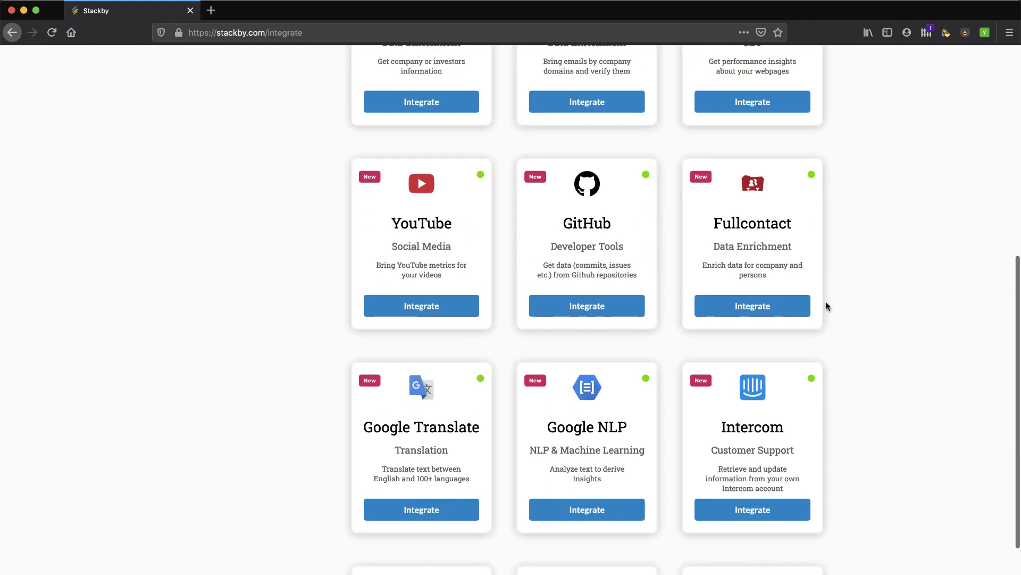
scroll(490, 269, "down", 3)
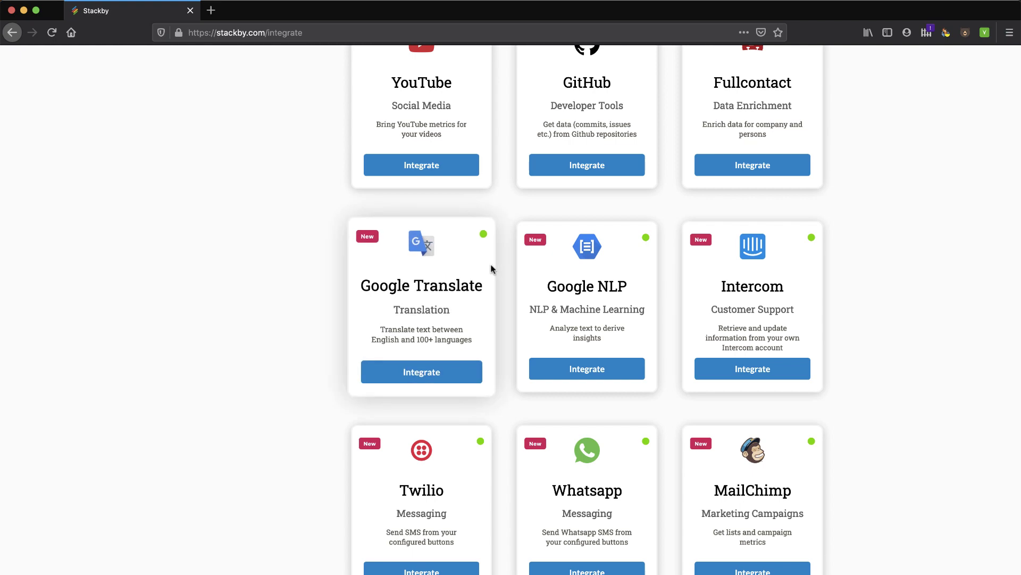
scroll(490, 269, "up", 10)
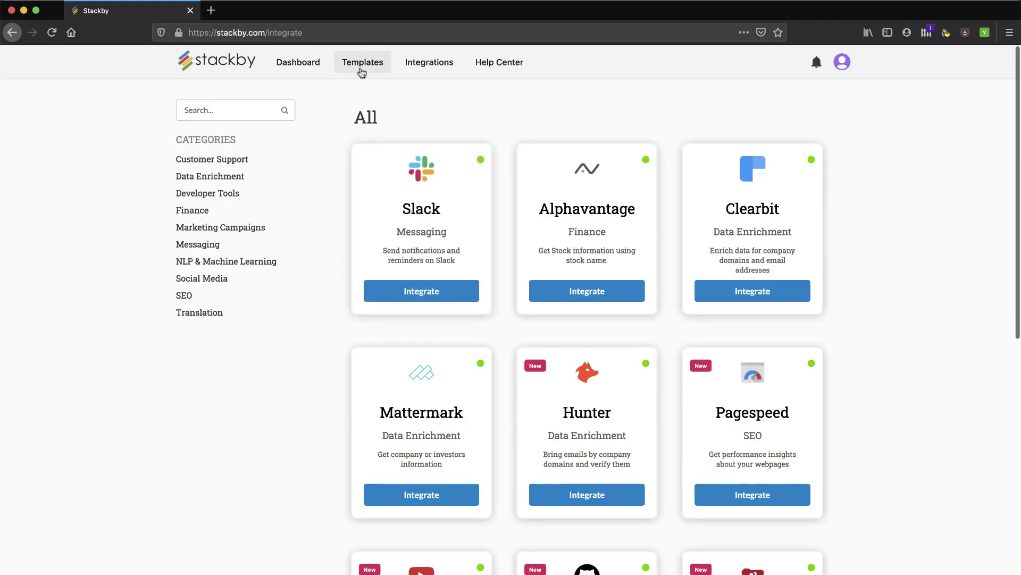
left_click(364, 63)
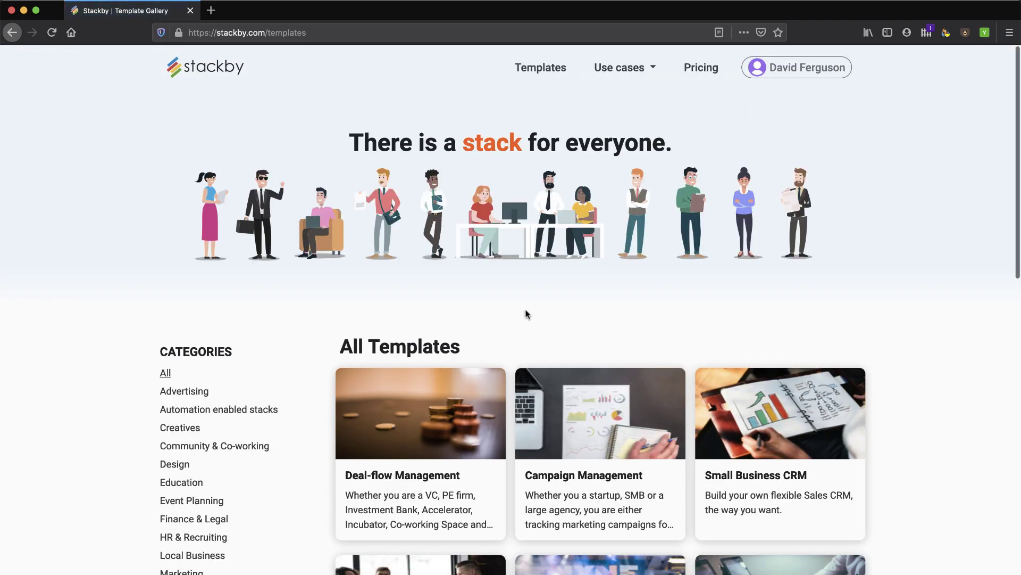
scroll(524, 314, "down", 8)
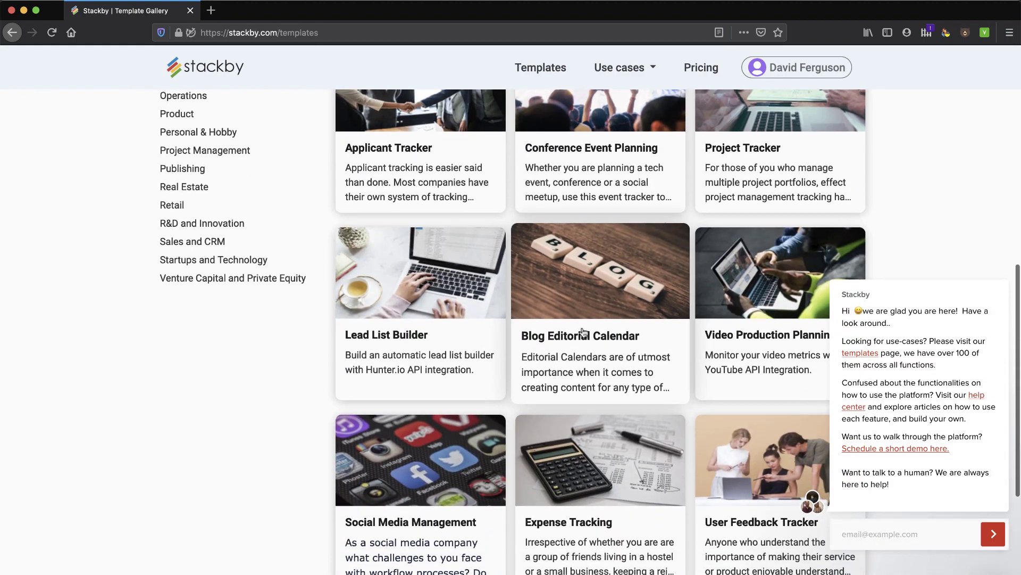
Create a stack from the Blog Editorial Calendar template in My First Workspace, opening its Keywords table.
left_click(583, 334)
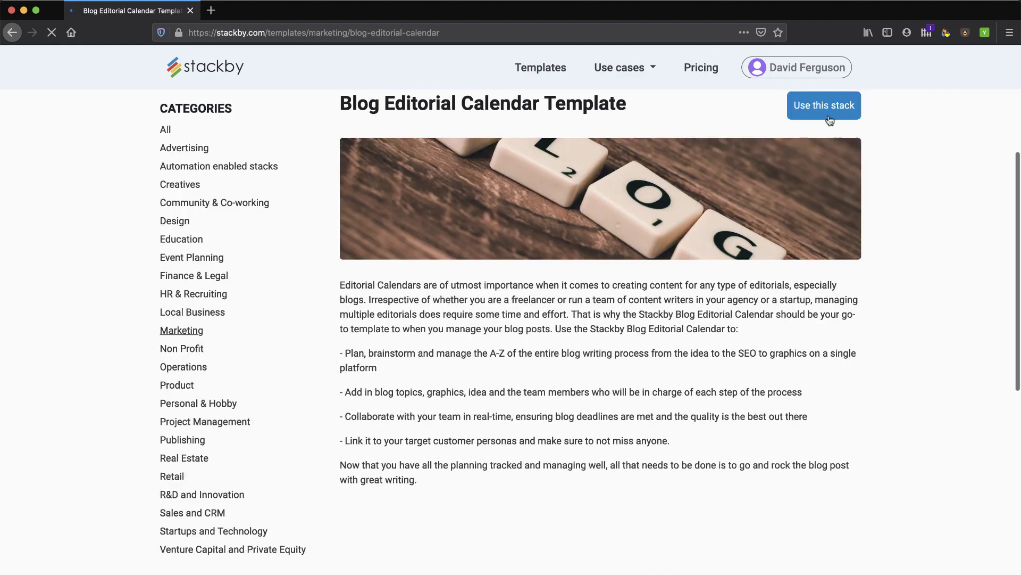
left_click(825, 107)
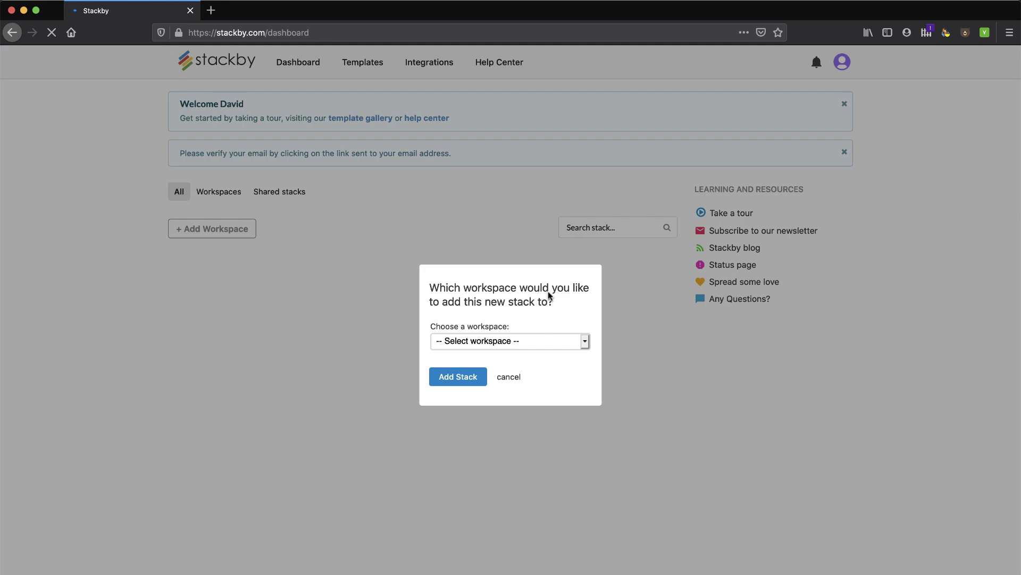
left_click(586, 345)
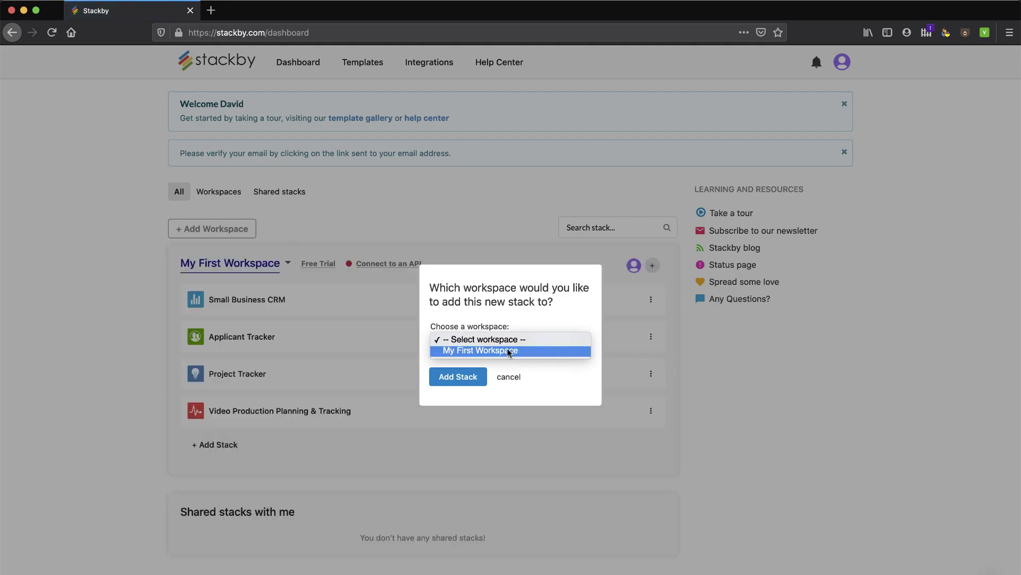
left_click(497, 351)
left_click(462, 376)
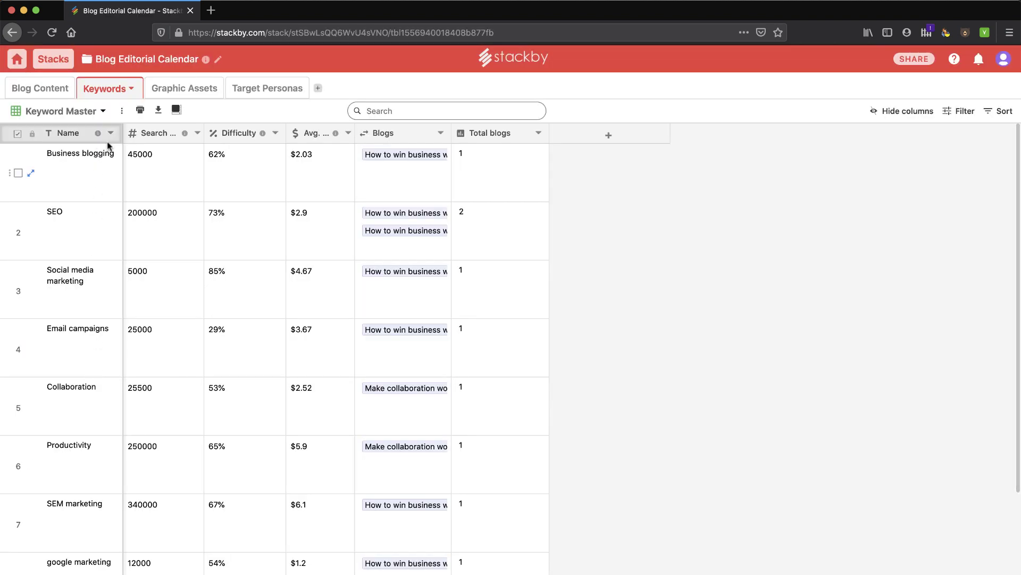
Tour the Blog Content, Keywords, Graphic Assets and Target Personas tables, then list the workspace's stacks.
left_click(52, 91)
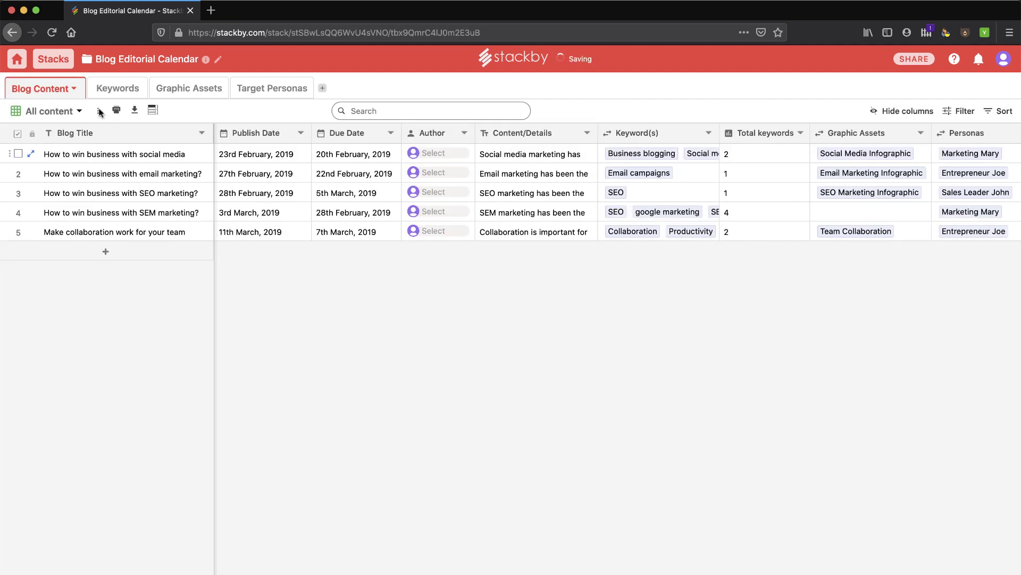
left_click(110, 89)
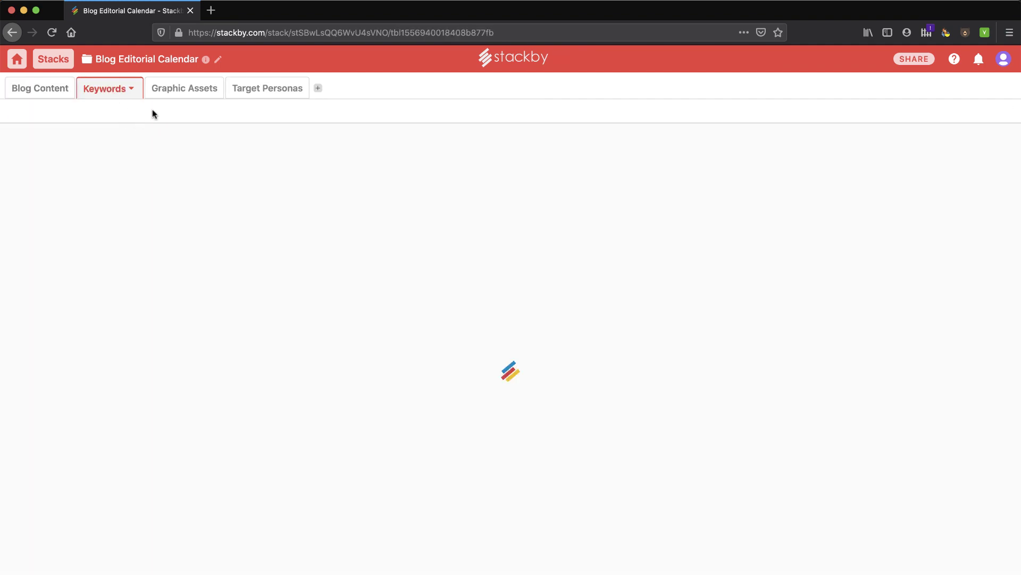
left_click(189, 92)
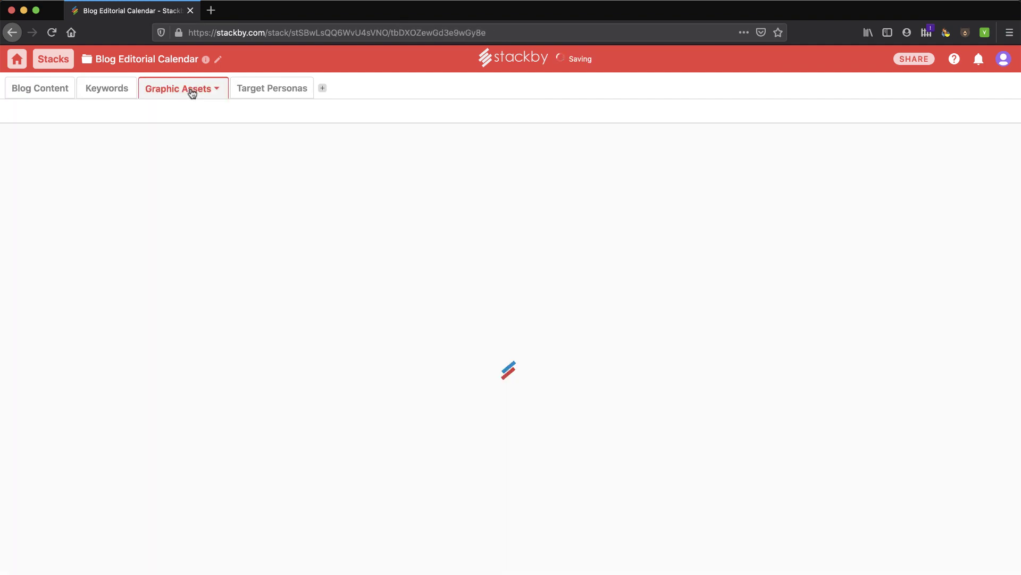
left_click(269, 94)
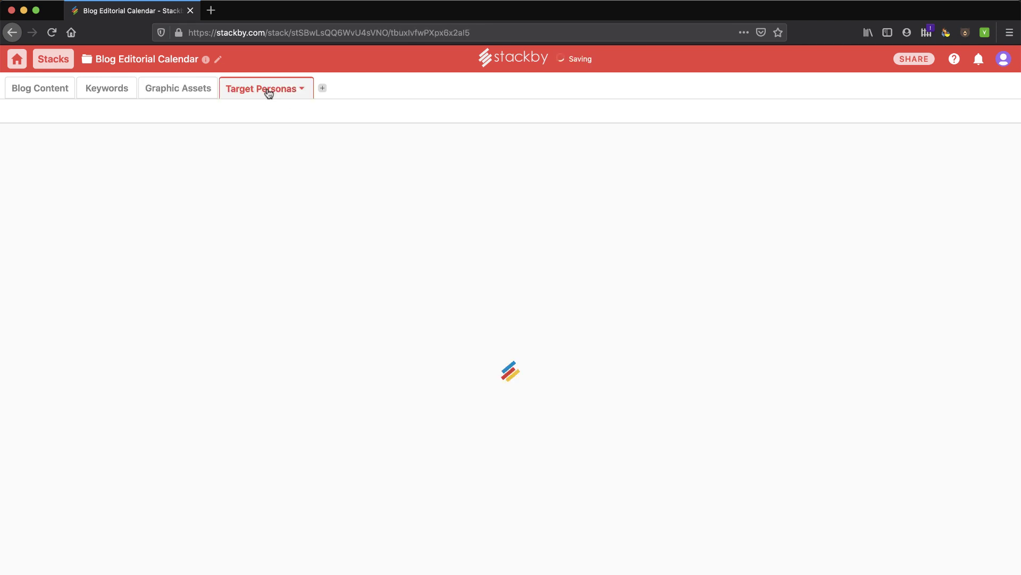
left_click(53, 89)
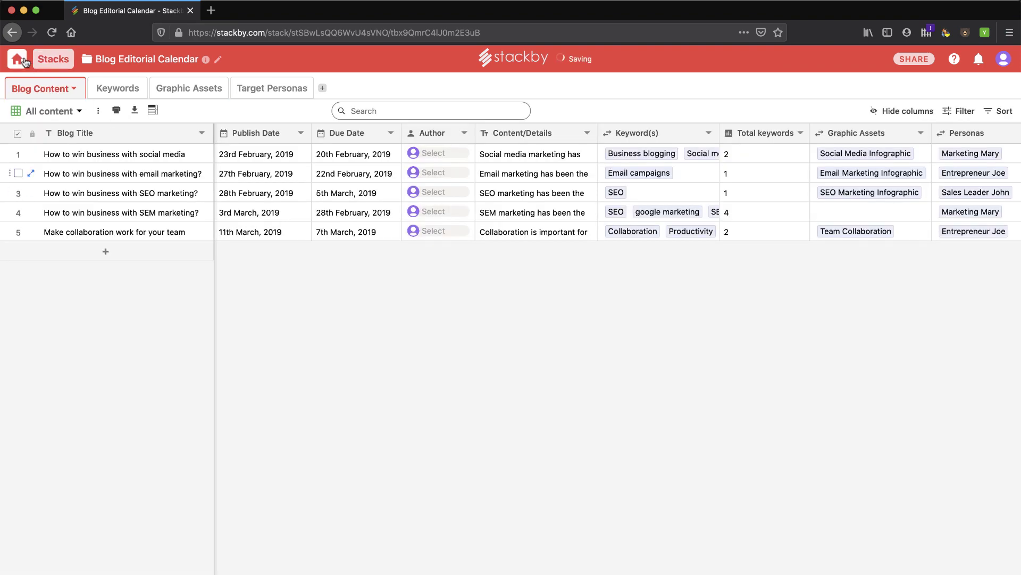
left_click(52, 62)
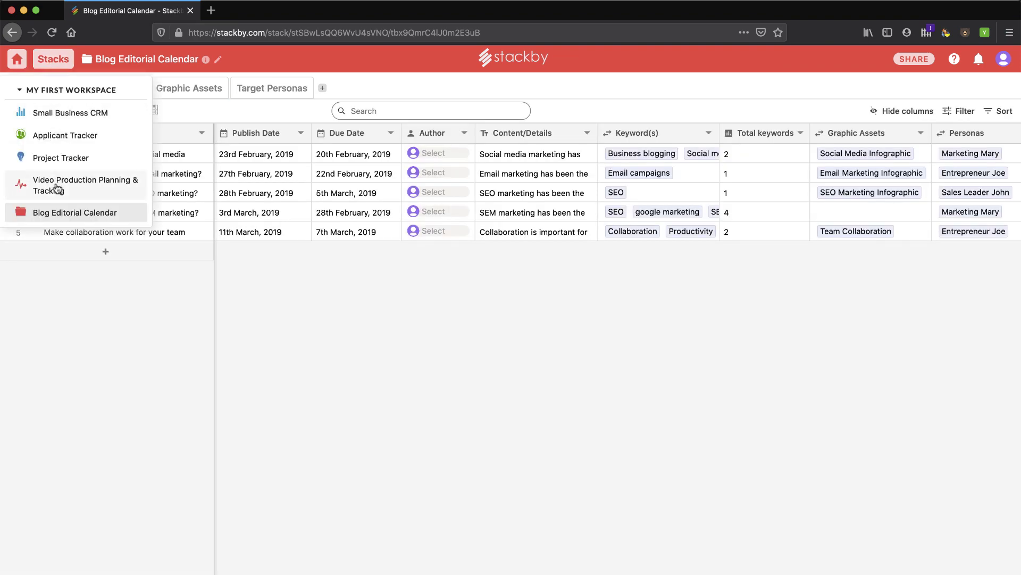
Return to the workspace dashboard and preview the + Add Stack options.
left_click(53, 90)
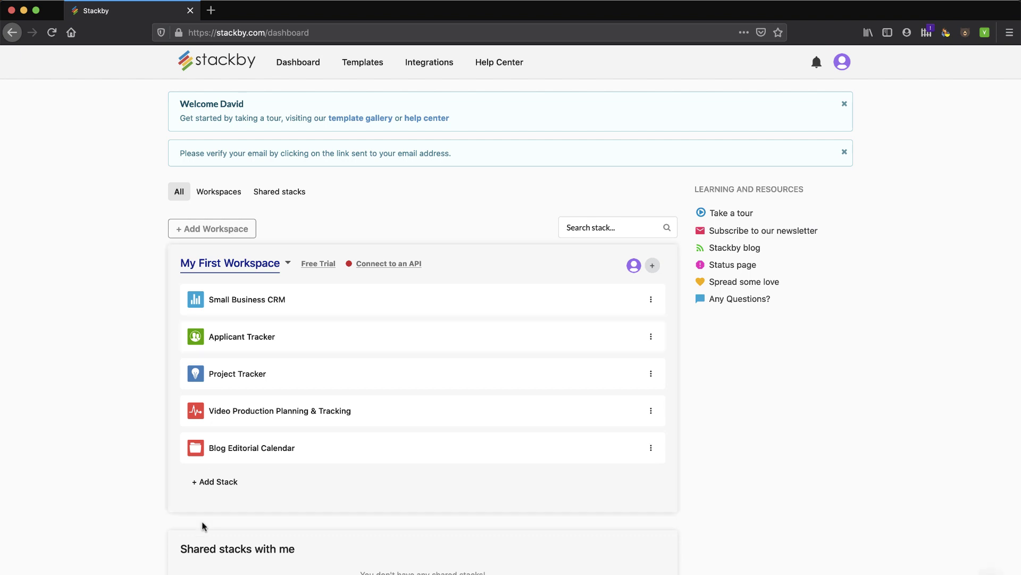
left_click(214, 483)
Check My First Workspace's usage limits and API Configuration in Account settings, then return to the dashboard.
left_click(841, 67)
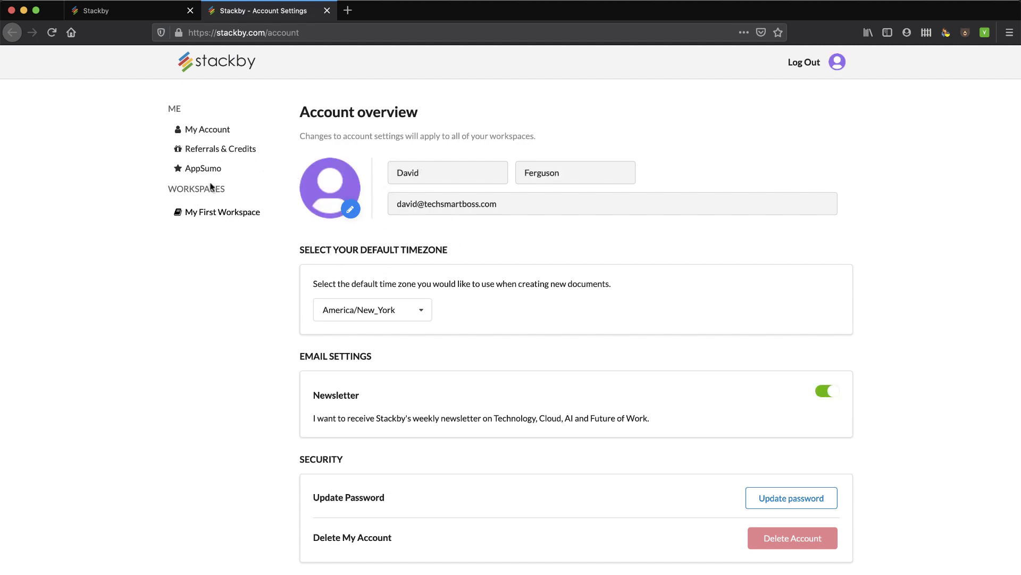
left_click(212, 219)
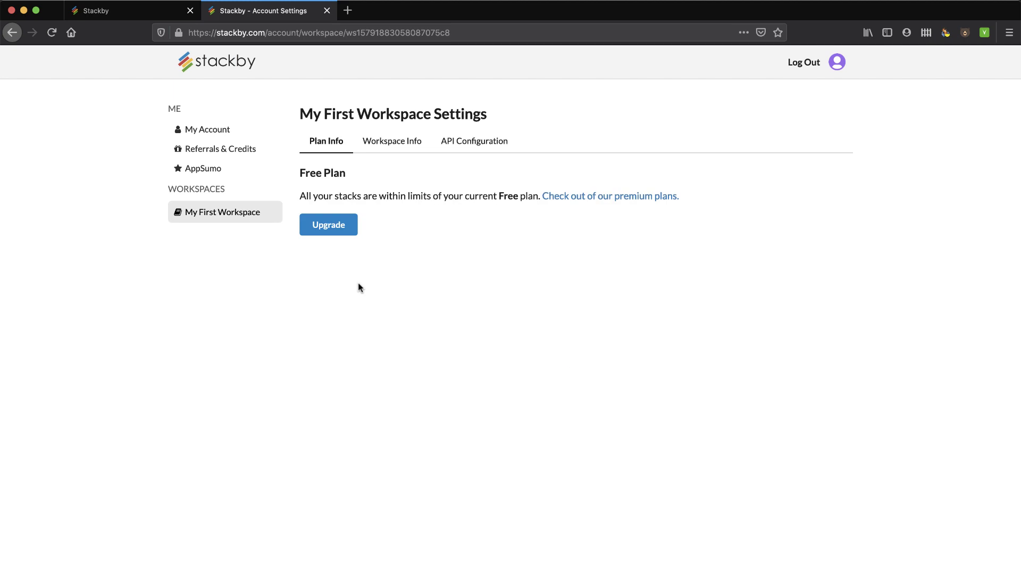
left_click(383, 143)
scroll(441, 270, "down", 2)
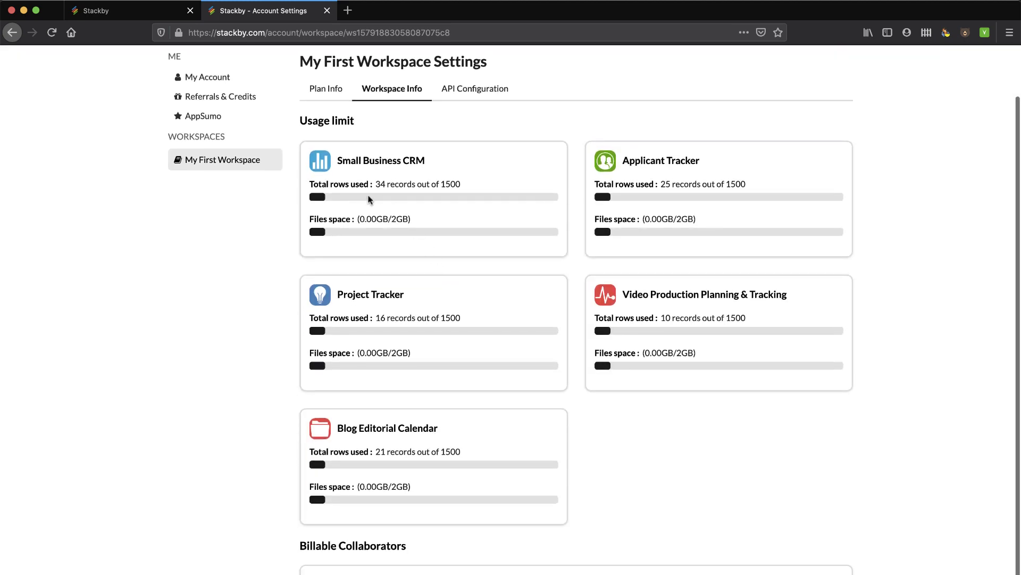
scroll(420, 149, "up", 2)
left_click(445, 141)
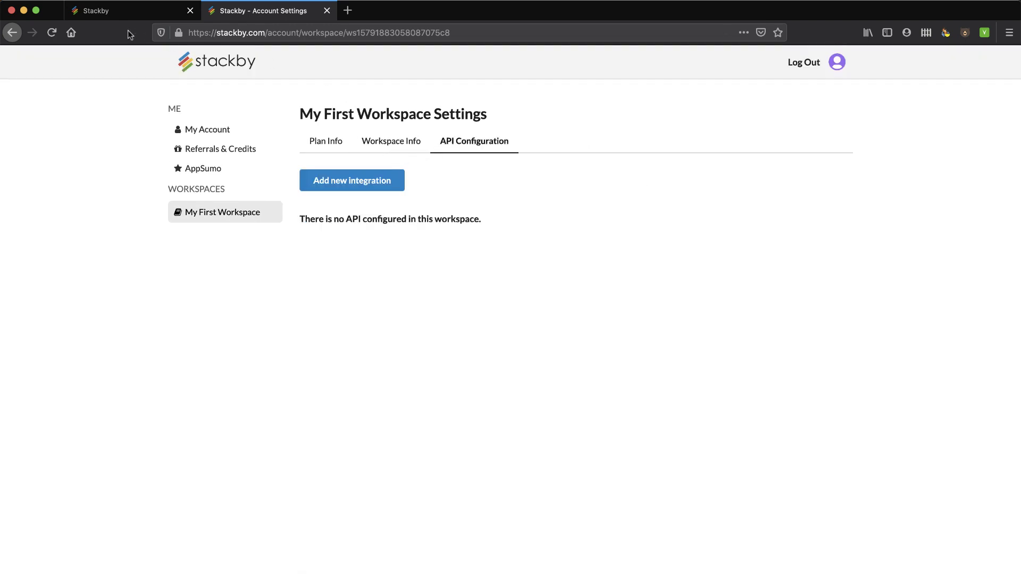
left_click(131, 11)
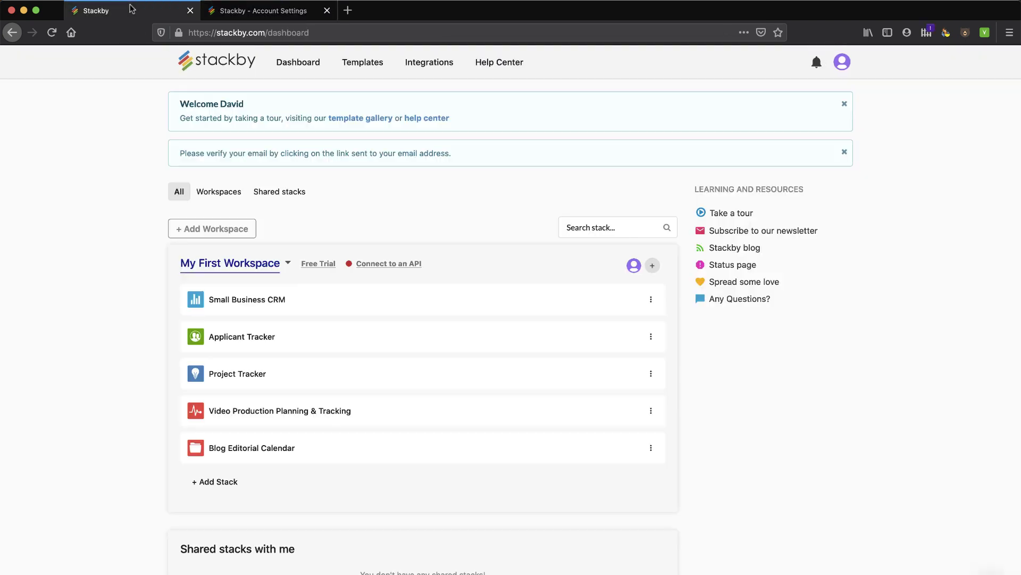
Load stackby.com in a new tab and log out of the account.
left_click(353, 13)
type("stackby.com/")
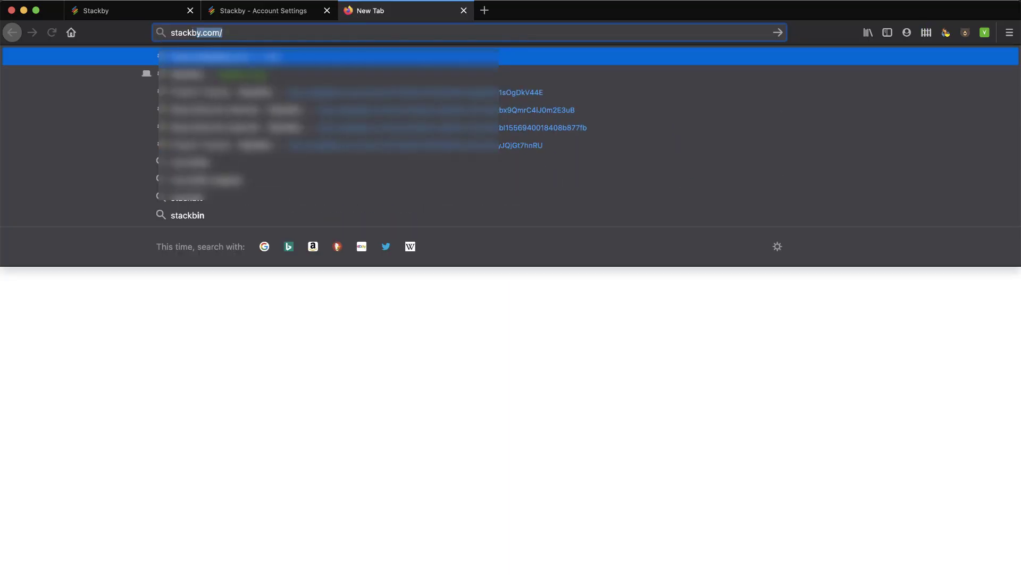
key("Return")
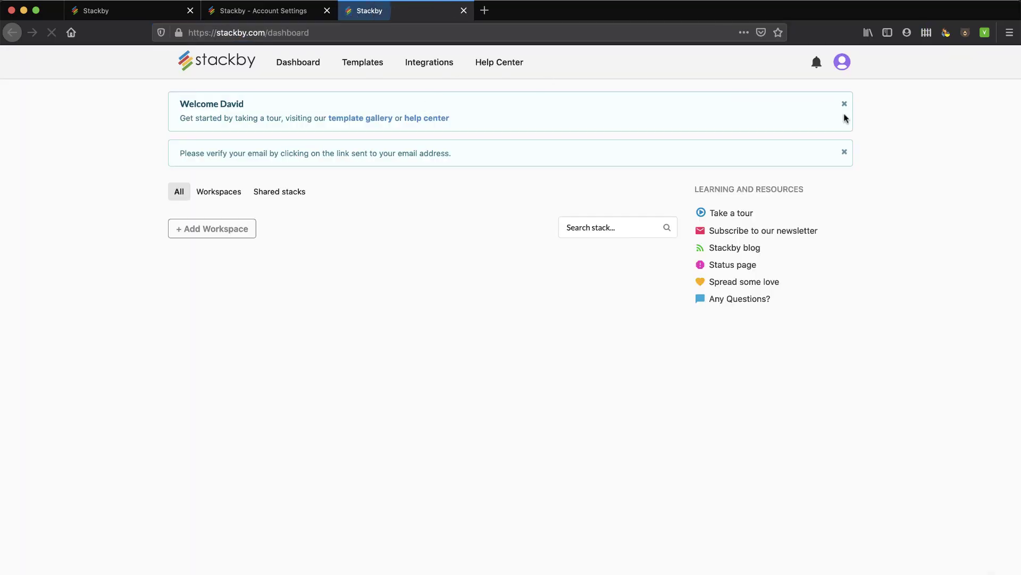
left_click(841, 63)
left_click(766, 189)
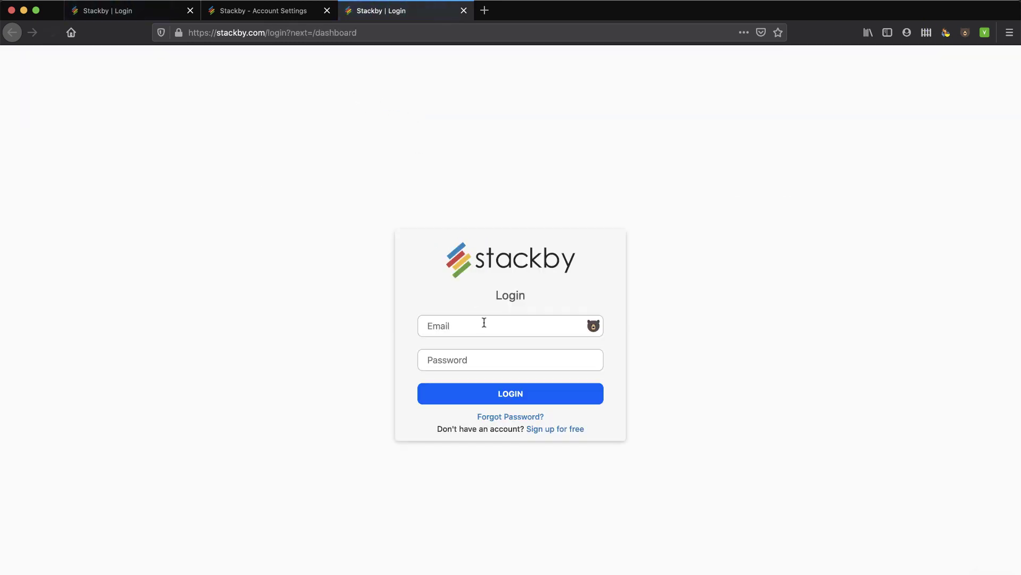
Trim the login page address down to stackby.com to load the public home page.
left_click(267, 33)
left_click(277, 33)
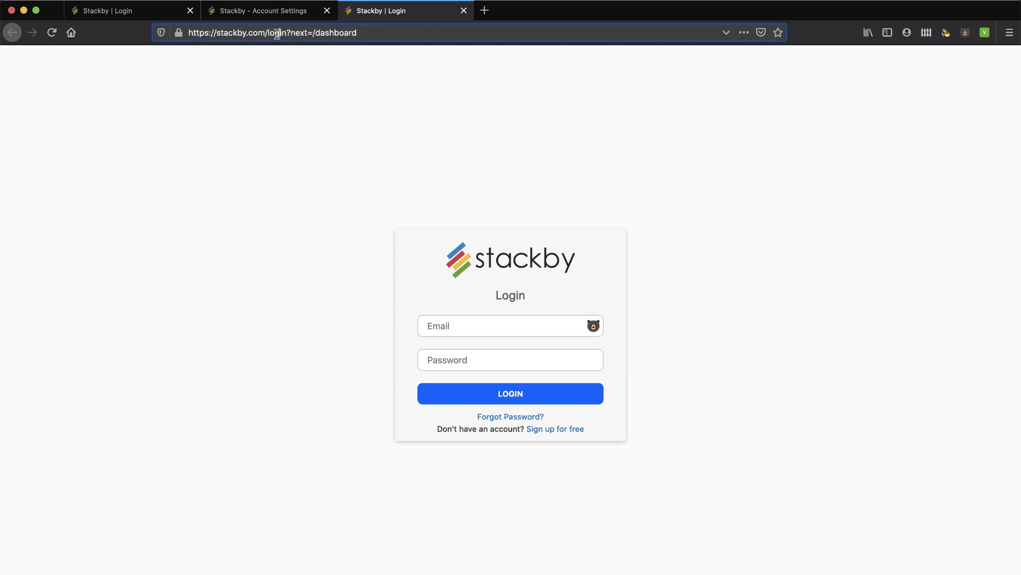
left_click_drag(271, 34, 454, 43)
key("BackSpace")
key("BackSpace")
key("Return")
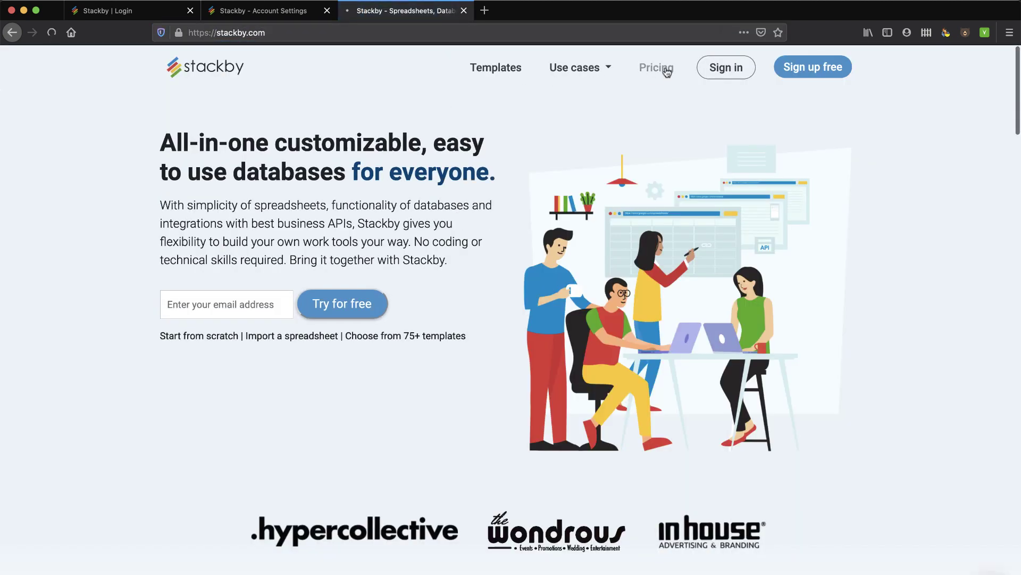
Open the Pricing page and dismiss the chat popup to reach the plan table.
left_click(667, 72)
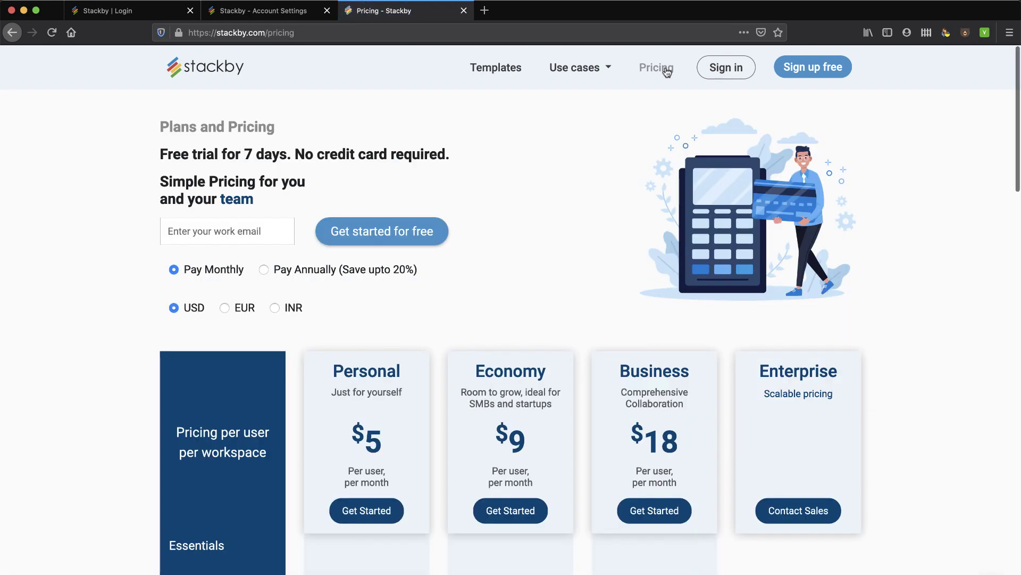
scroll(445, 296, "down", 3)
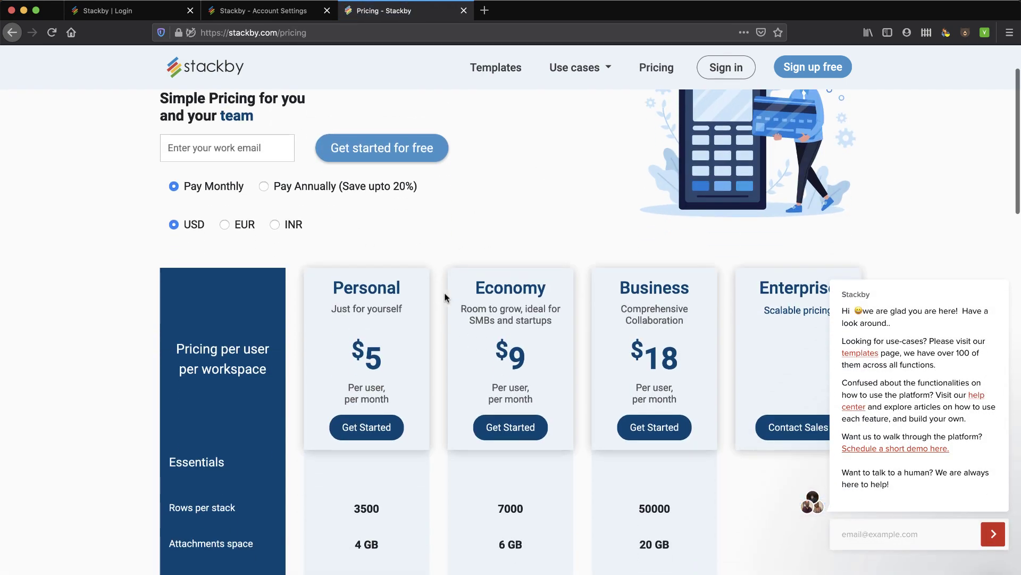
left_click(995, 266)
scroll(980, 349, "down", 4)
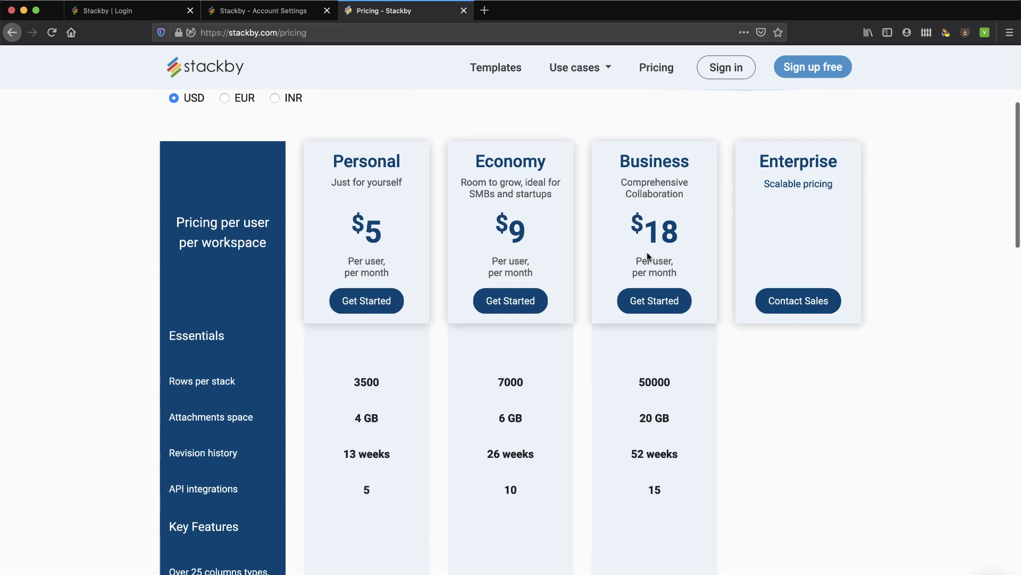
scroll(648, 257, "down", 2)
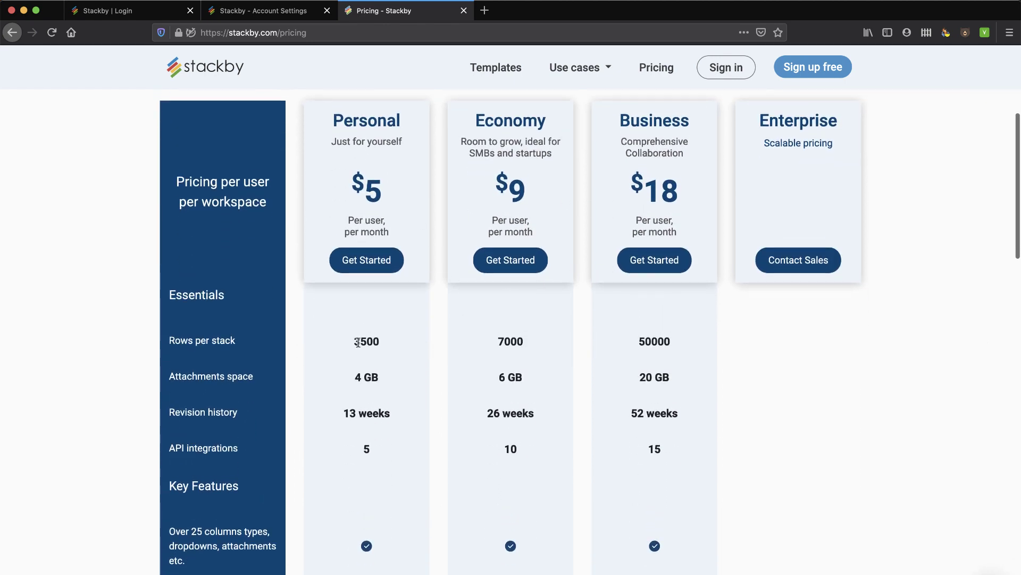
Highlight rows per stack (3500, 7000, 50000), attachment space (4, 6, 20 GB) and revision history.
left_click_drag(355, 342, 369, 342)
left_click_drag(501, 343, 535, 345)
left_click_drag(646, 341, 681, 342)
left_click_drag(352, 376, 395, 377)
left_click_drag(492, 377, 552, 380)
left_click_drag(644, 375, 676, 377)
left_click_drag(344, 415, 541, 412)
left_click_drag(632, 413, 689, 413)
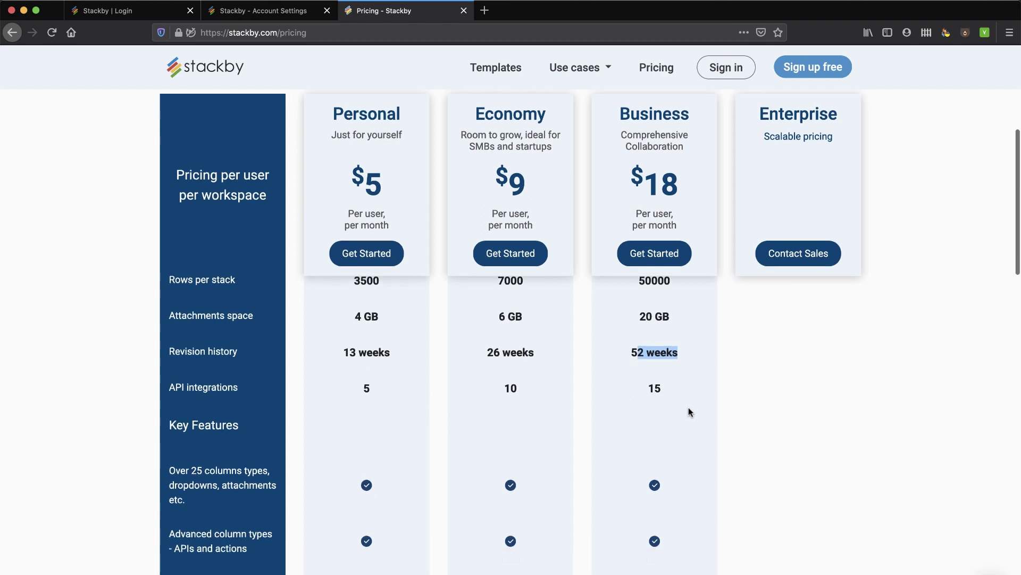
Highlight the Personal plan's 5 API integrations and dismiss the chat widget.
scroll(689, 410, "down", 3)
left_click(364, 369)
left_click_drag(365, 369, 400, 372)
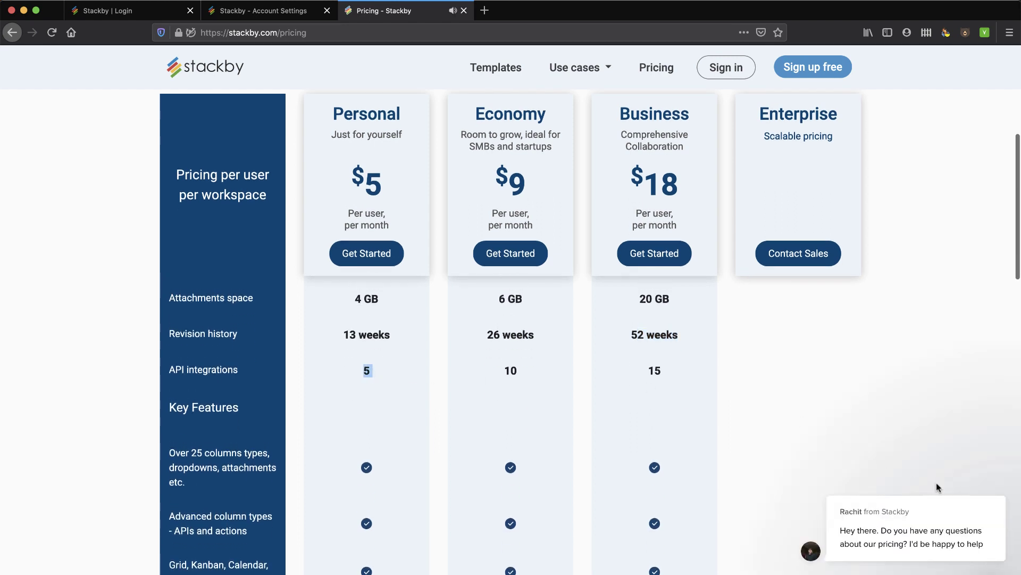
left_click(994, 473)
Re-highlight Personal's 3500 rows, 4 GB attachments and 13 weeks revision history.
scroll(518, 425, "down", 5)
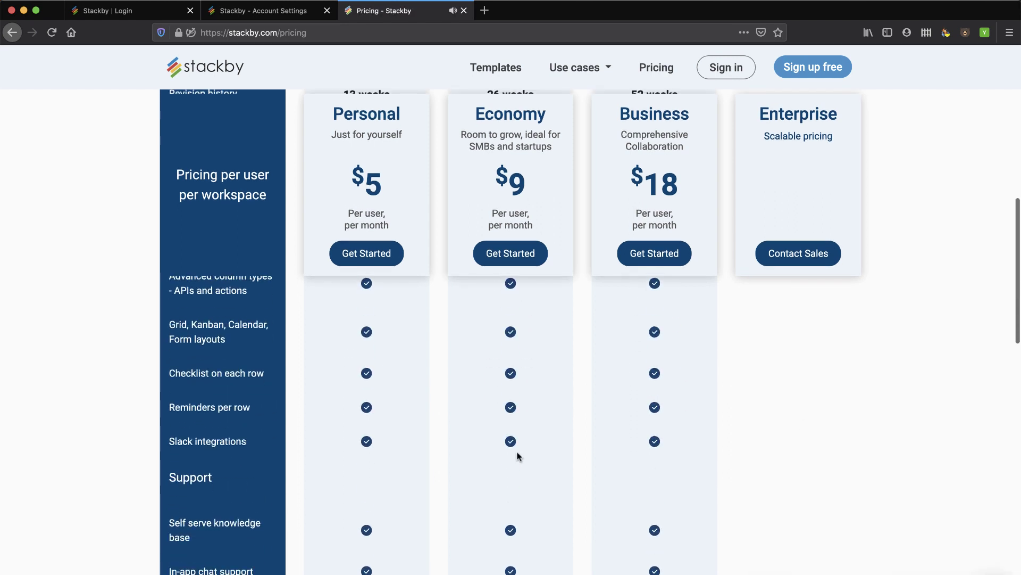
scroll(518, 456, "down", 4)
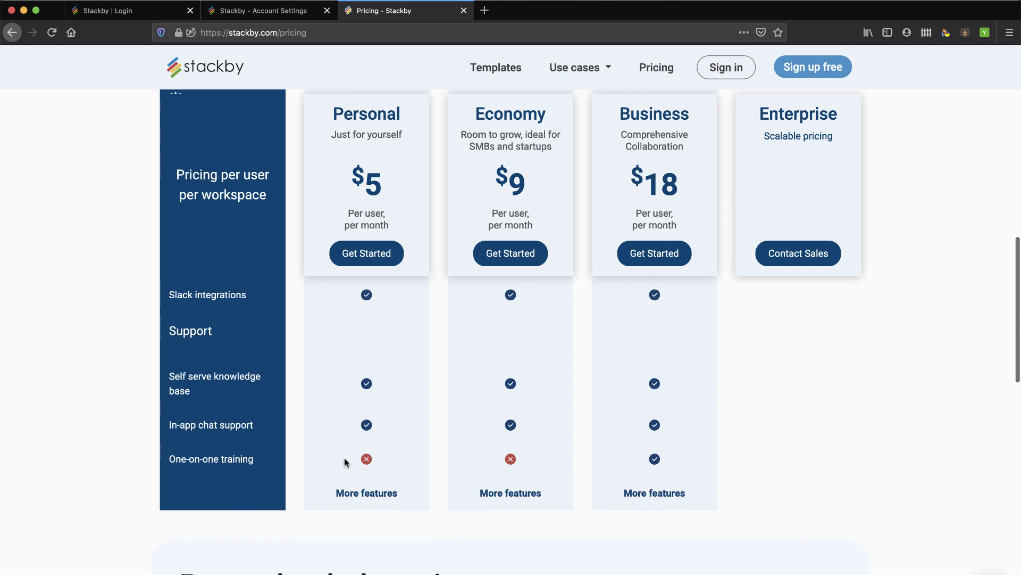
scroll(528, 459, "up", 10)
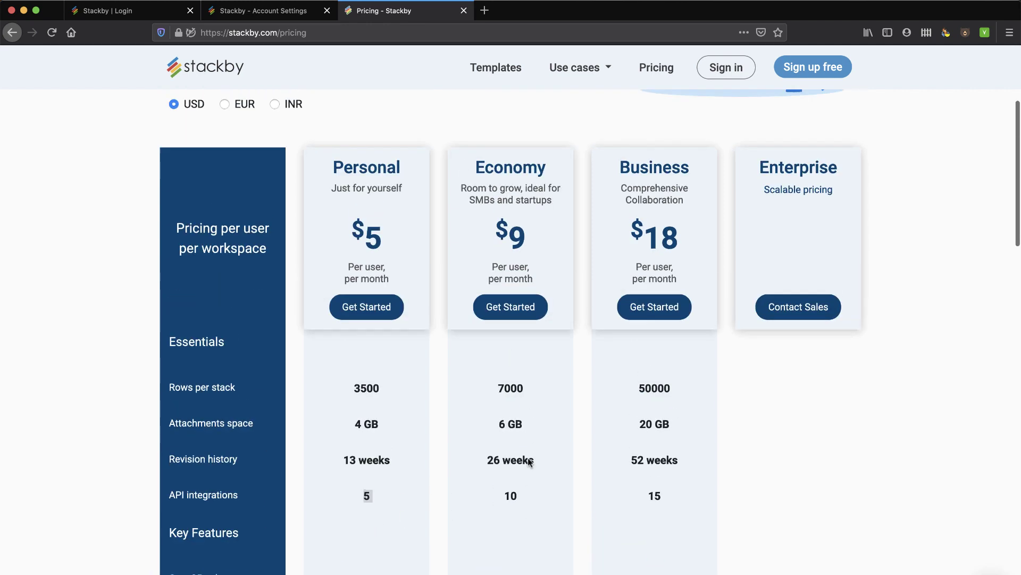
scroll(528, 460, "down", 1)
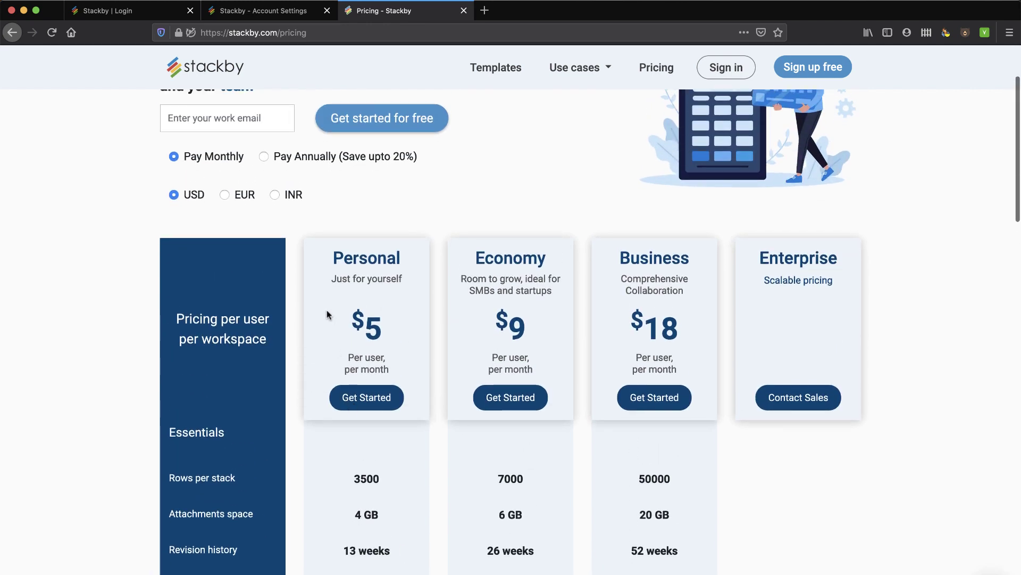
scroll(510, 458, "down", 2)
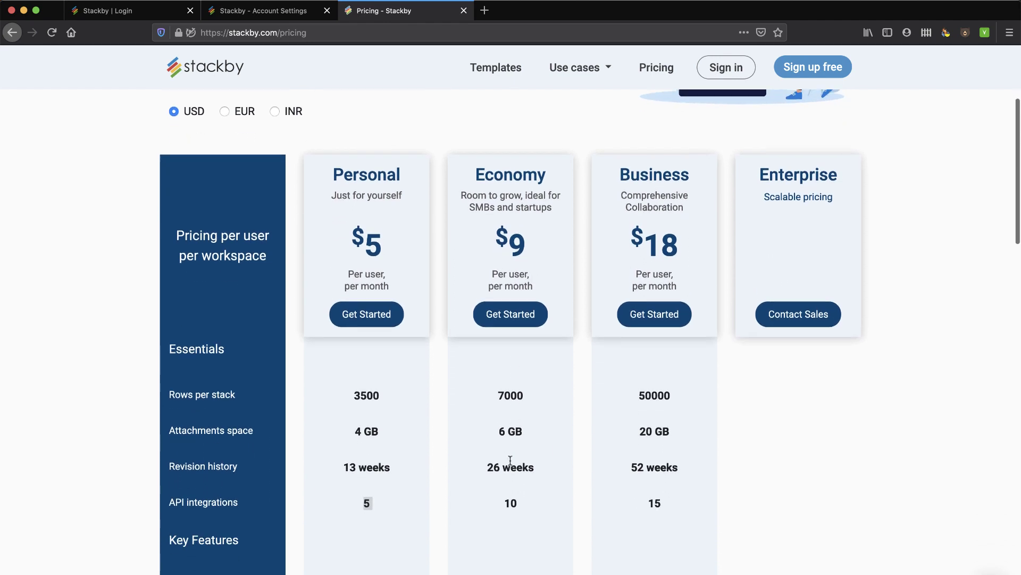
scroll(511, 461, "down", 1)
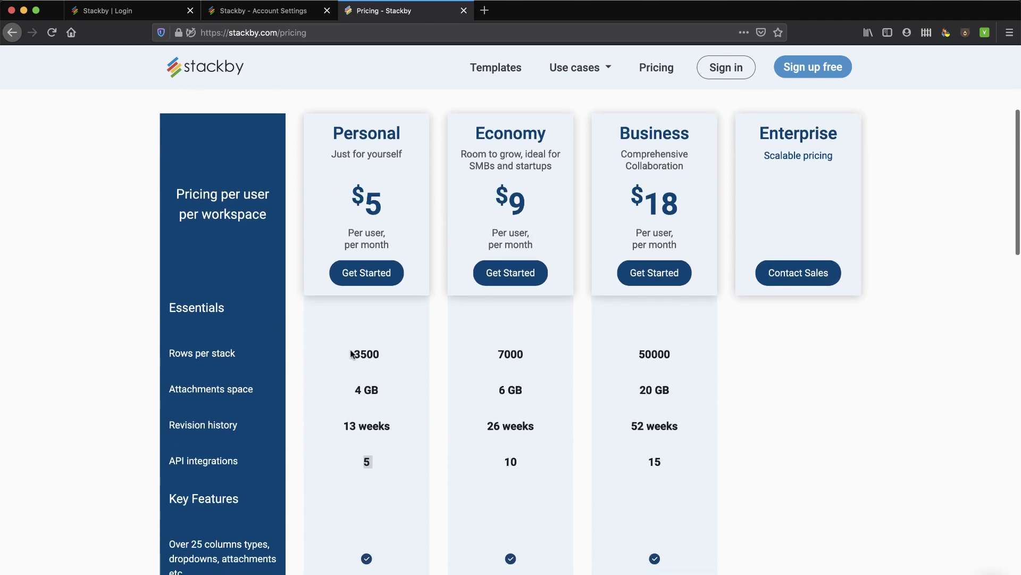
left_click_drag(351, 354, 389, 356)
left_click_drag(356, 390, 379, 391)
left_click_drag(347, 425, 394, 431)
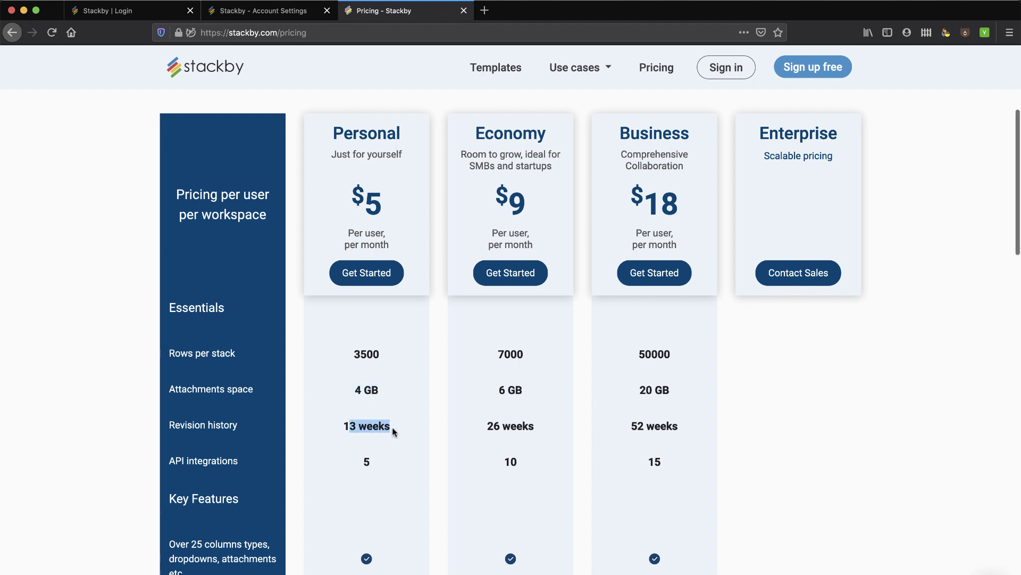
left_click(345, 461)
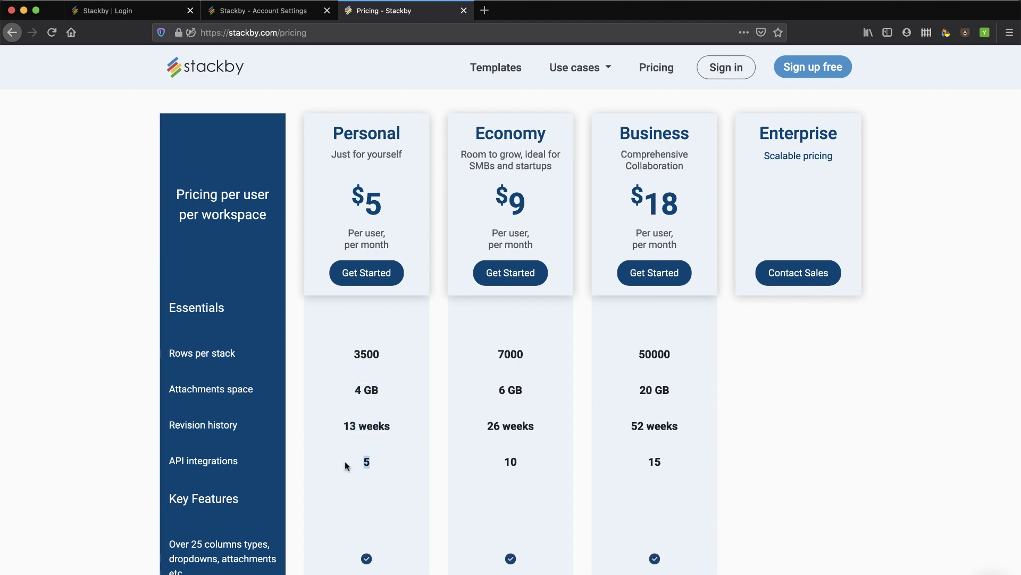
scroll(598, 483, "up", 1)
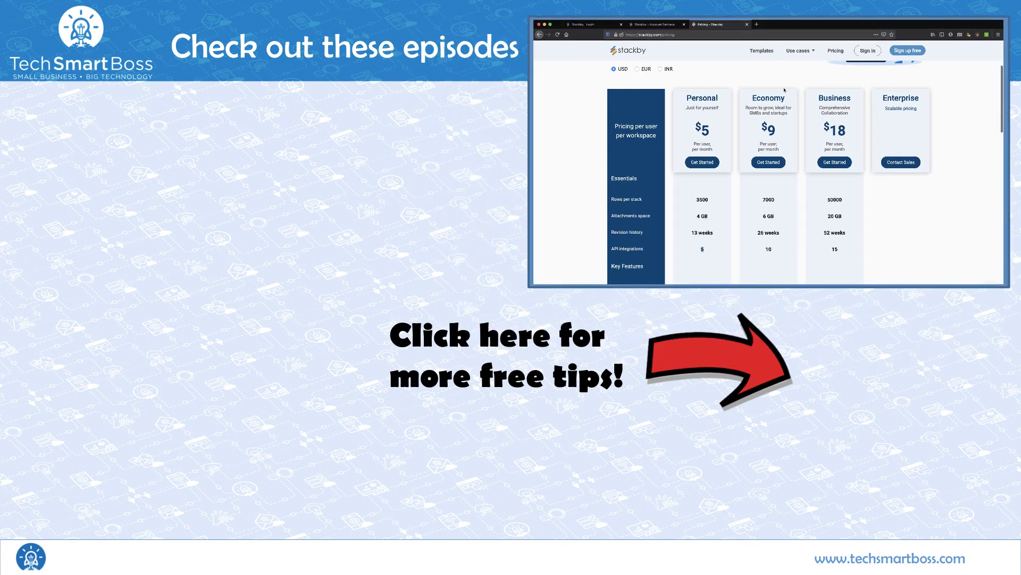
scroll(674, 70, "up", 3)
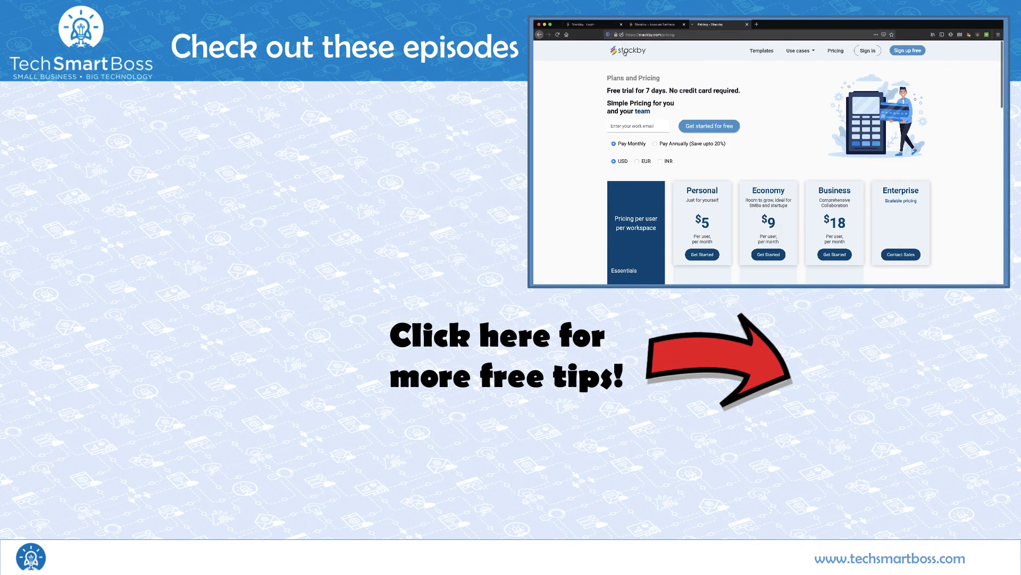